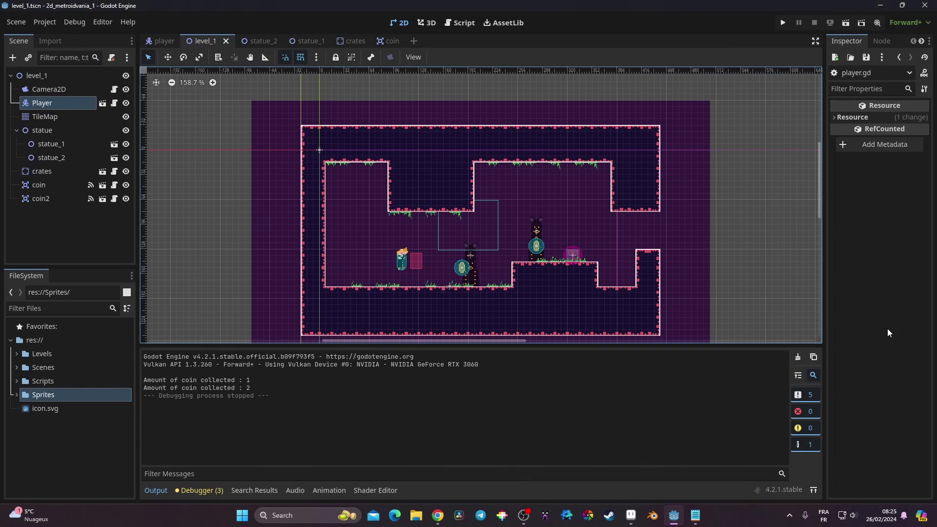
Step: Add a CanvasLayer node as a child of level_1
{"action": "left_click", "coordinate": [58, 78]}
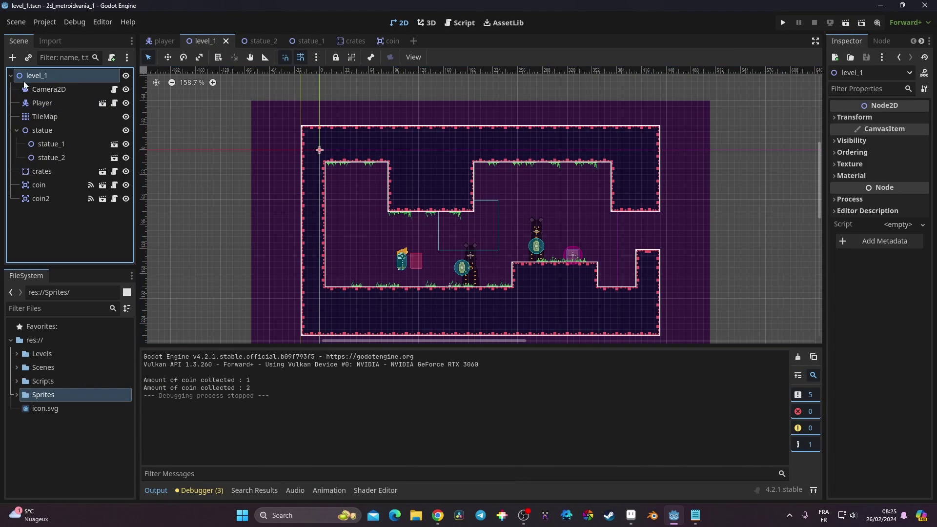
{"action": "left_click", "coordinate": [13, 58]}
{"action": "type", "text": "canvas"}
{"action": "left_click", "coordinate": [382, 219]}
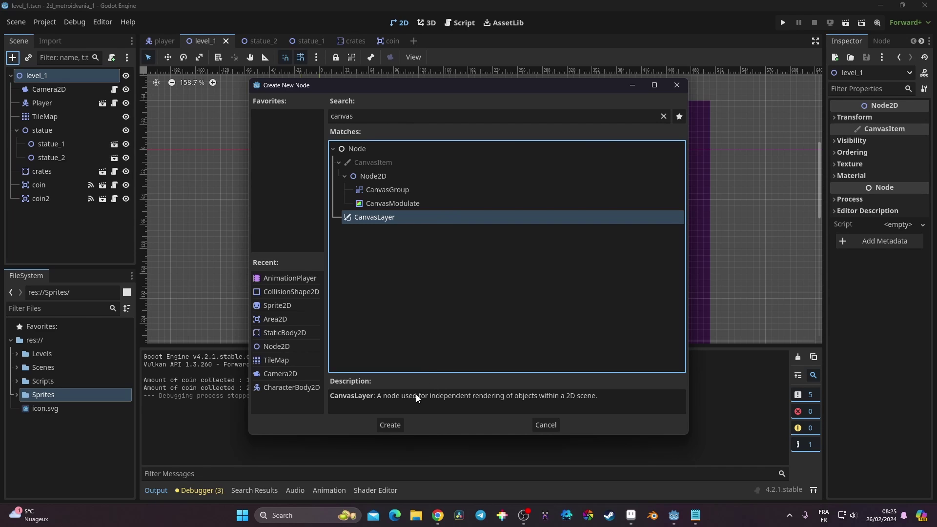
{"action": "left_click", "coordinate": [390, 425]}
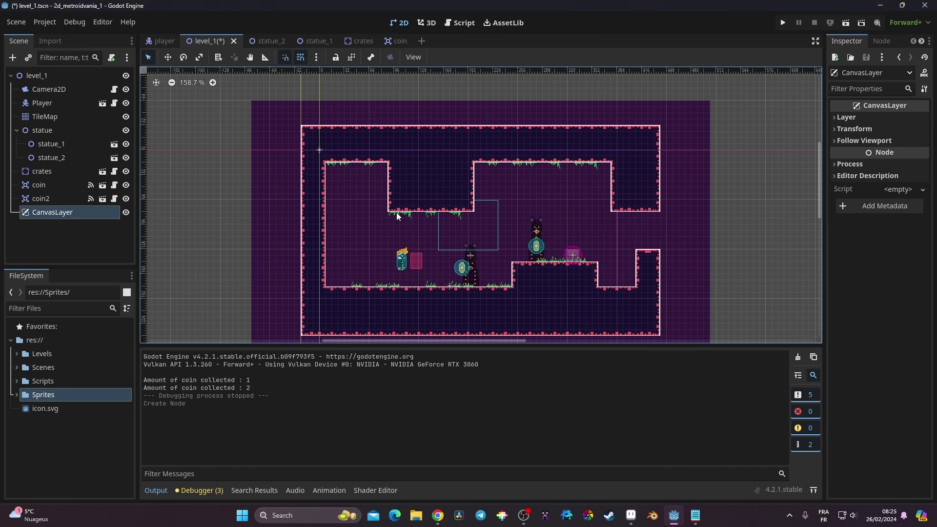
{"action": "scroll", "coordinate": [397, 213], "scroll_direction": "down", "scroll_amount": 10}
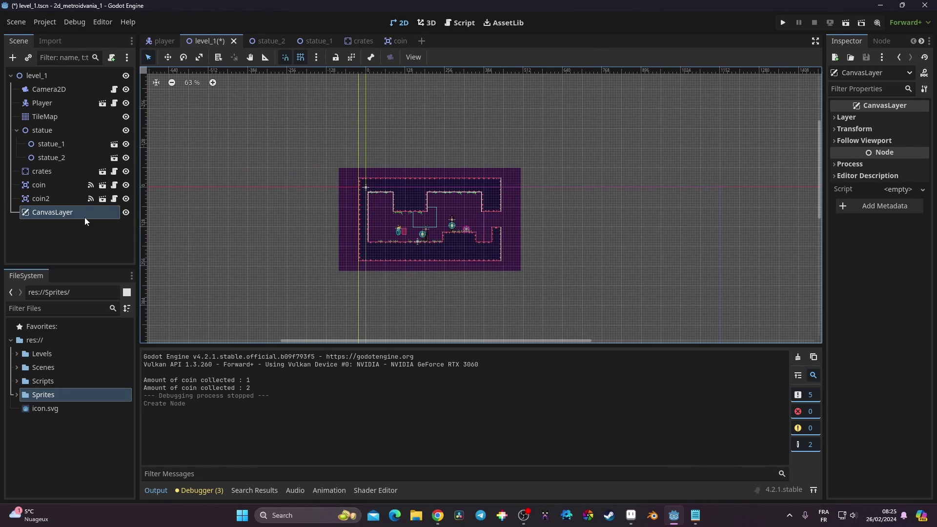
{"action": "middle_click_drag", "start_coordinate": [425, 256], "coordinate": [390, 163]}
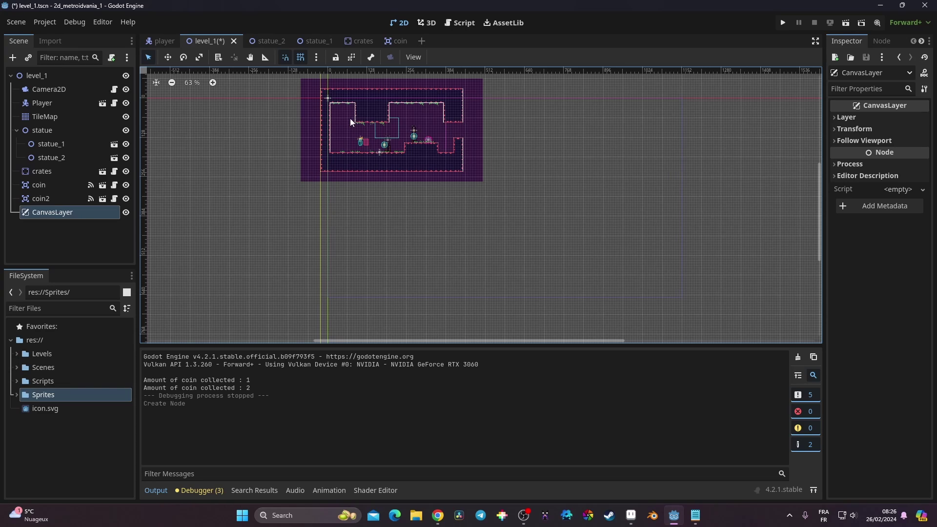
Step: Rename the CanvasLayer node to GUI
{"action": "double_click", "coordinate": [65, 209]}
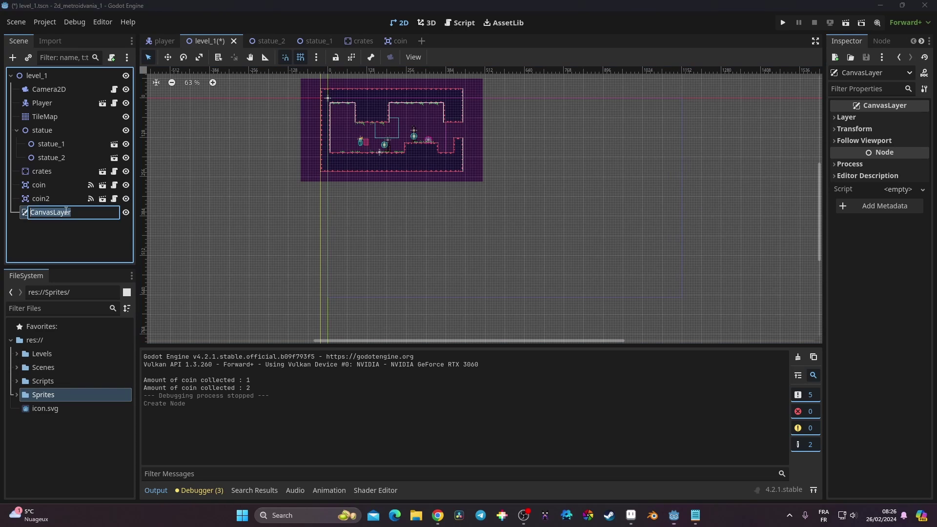
{"action": "type", "text": "GUI"}
{"action": "key", "text": "Return"}
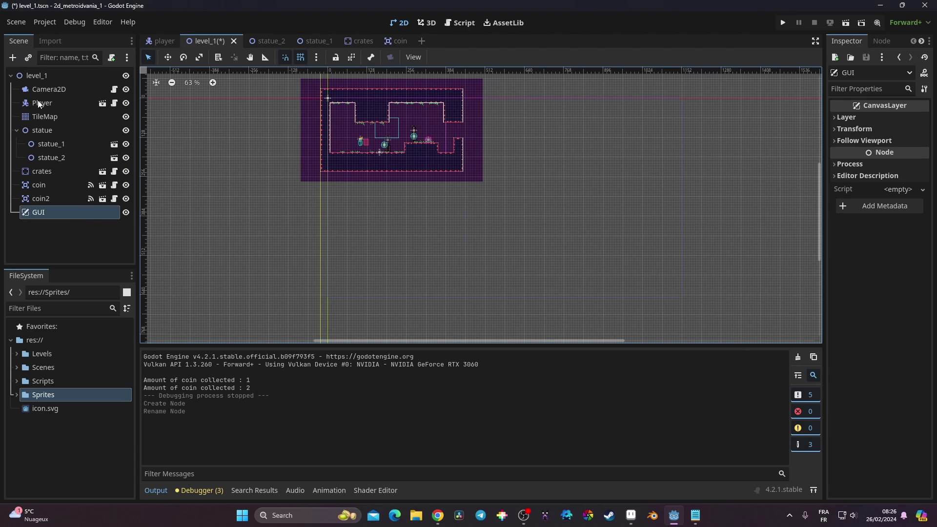
{"action": "left_click", "coordinate": [14, 58]}
Step: Add a Sprite2D child under GUI named player_life
{"action": "type", "text": "sprite"}
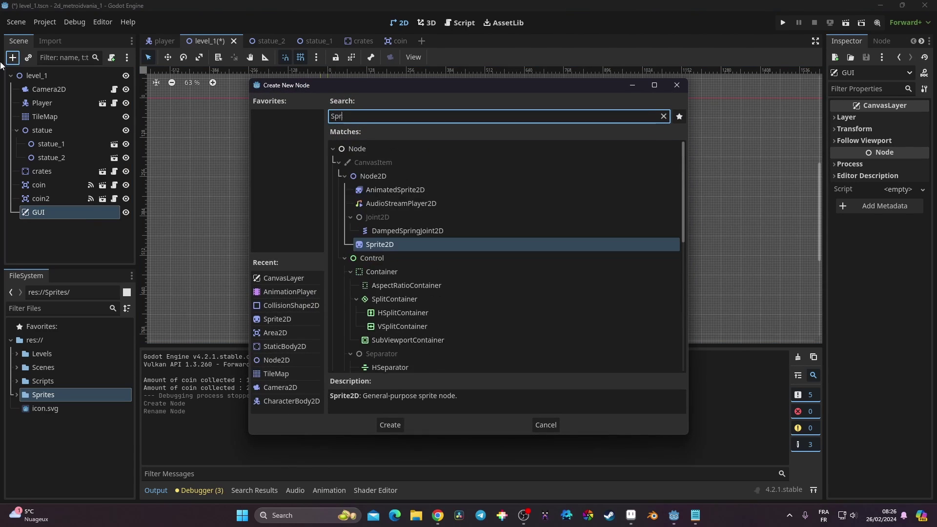
{"action": "key", "text": "Return"}
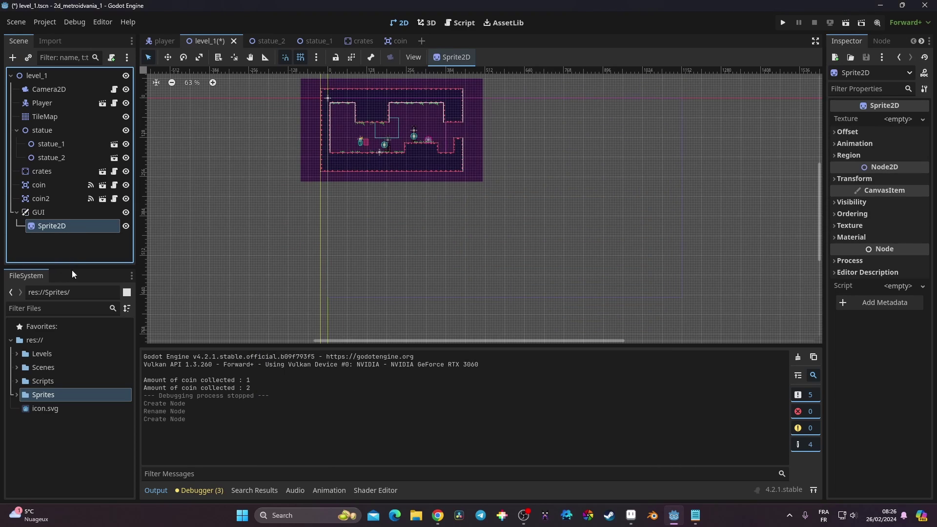
{"action": "double_click", "coordinate": [74, 226]}
{"action": "type", "text": "play"}
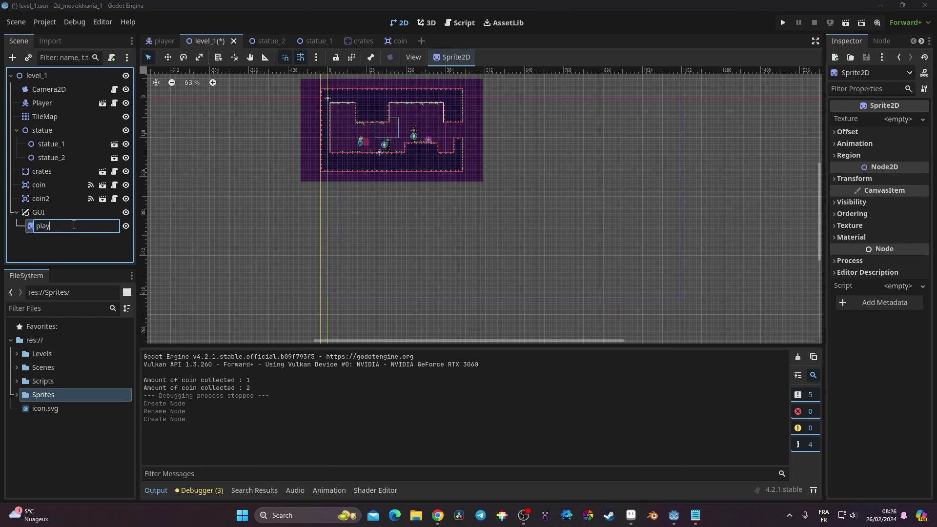
{"action": "type", "text": "er_life"}
{"action": "key", "text": "Return"}
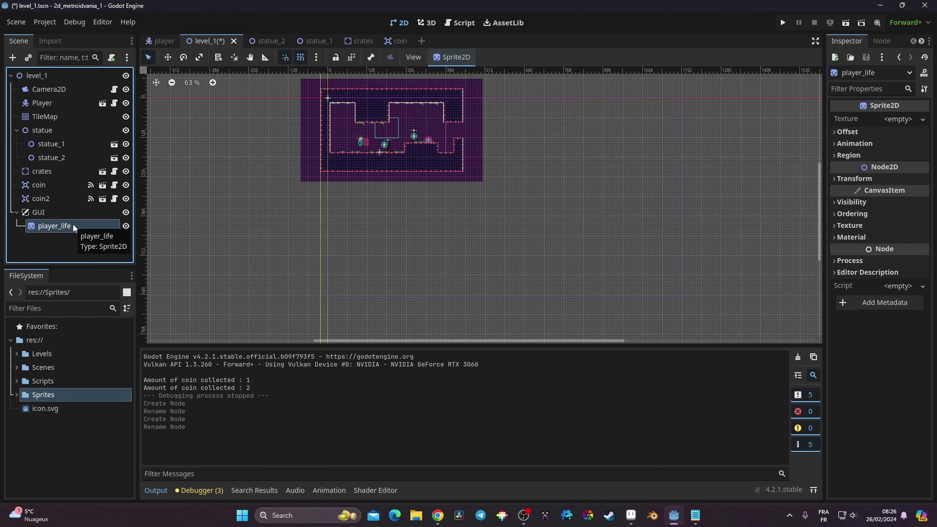
Step: Add a second Sprite2D under GUI named coin_sprite
{"action": "left_click", "coordinate": [40, 212]}
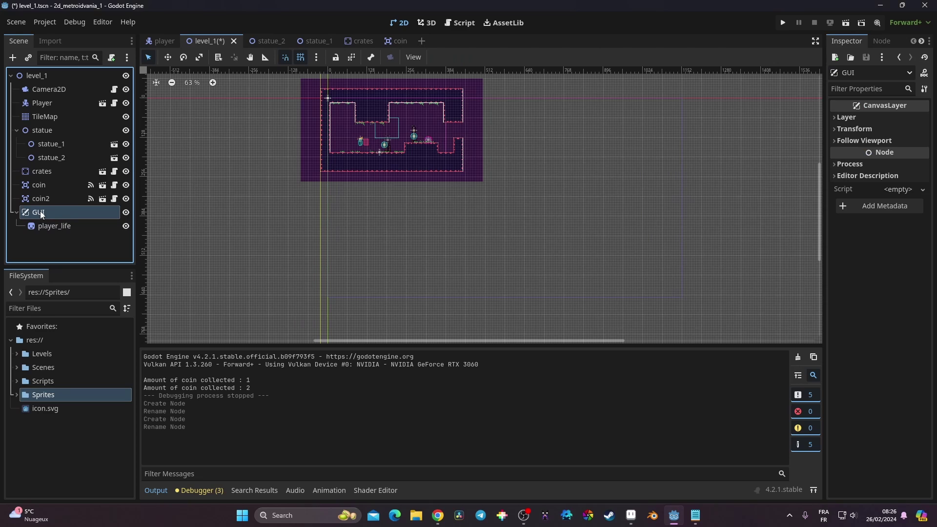
{"action": "left_click", "coordinate": [13, 58]}
{"action": "type", "text": "sprite"}
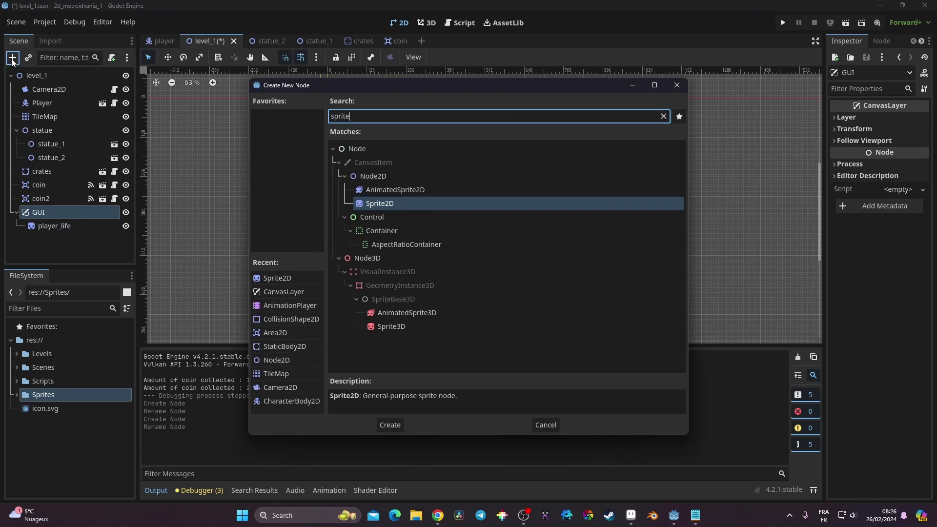
{"action": "key", "text": "Return"}
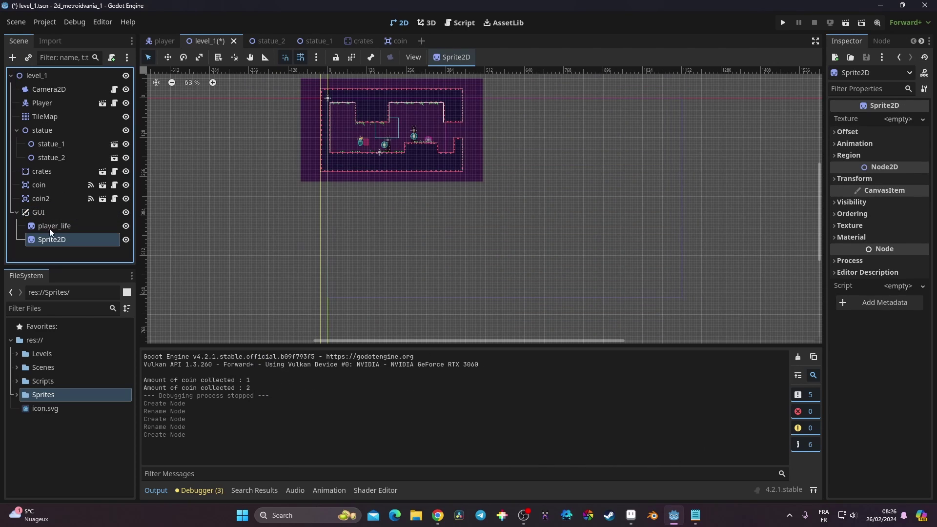
{"action": "double_click", "coordinate": [57, 240]}
{"action": "type", "text": "coin"}
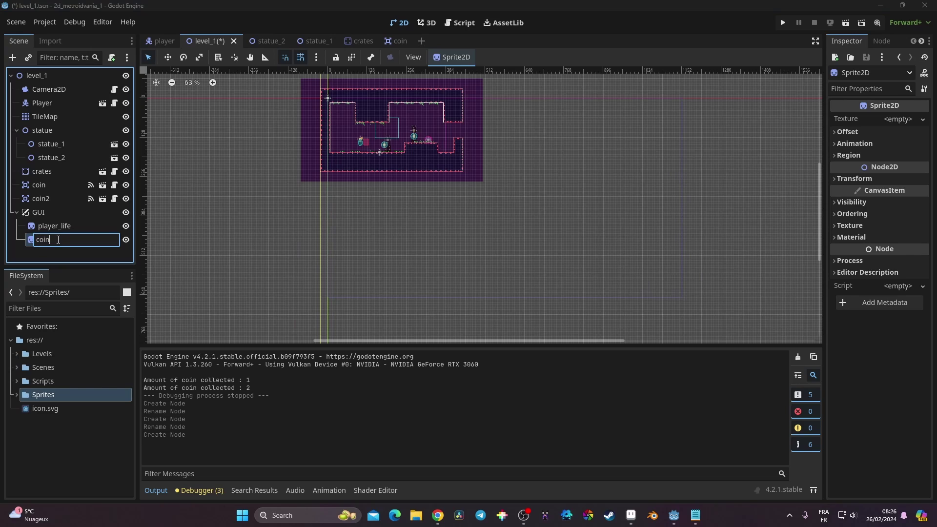
{"action": "type", "text": "_numbsprite"}
{"action": "key", "text": "Return"}
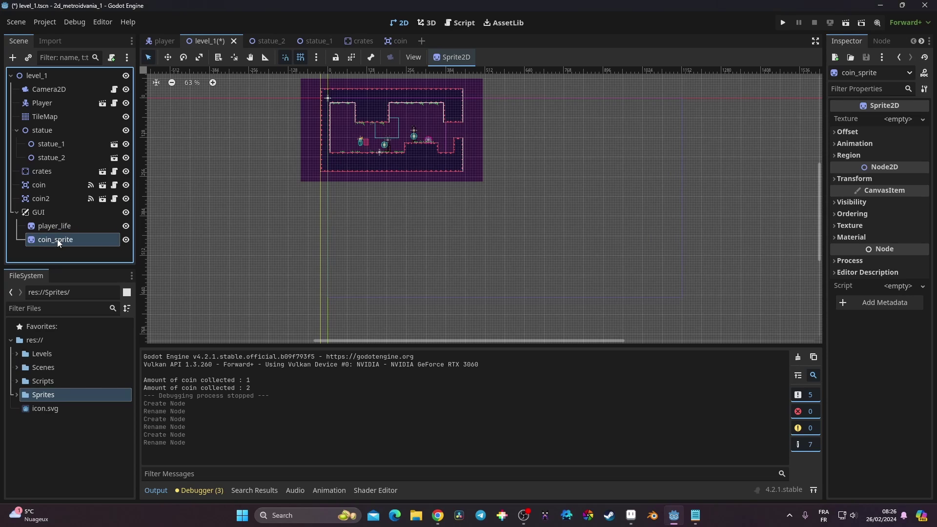
Step: Assign Sprites/UI/HeartSpriteSheet.png as player_life's texture and zoom in on the hearts
{"action": "left_click", "coordinate": [86, 228]}
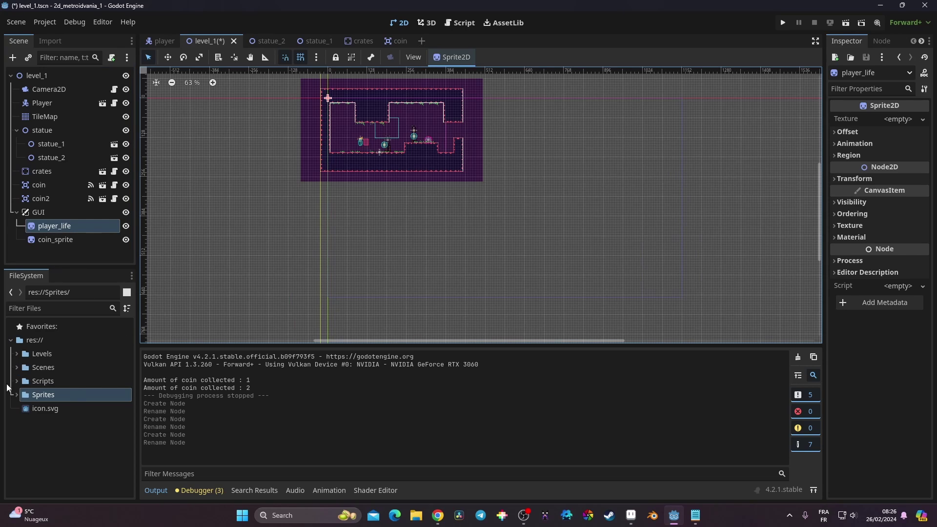
{"action": "left_click", "coordinate": [15, 395]}
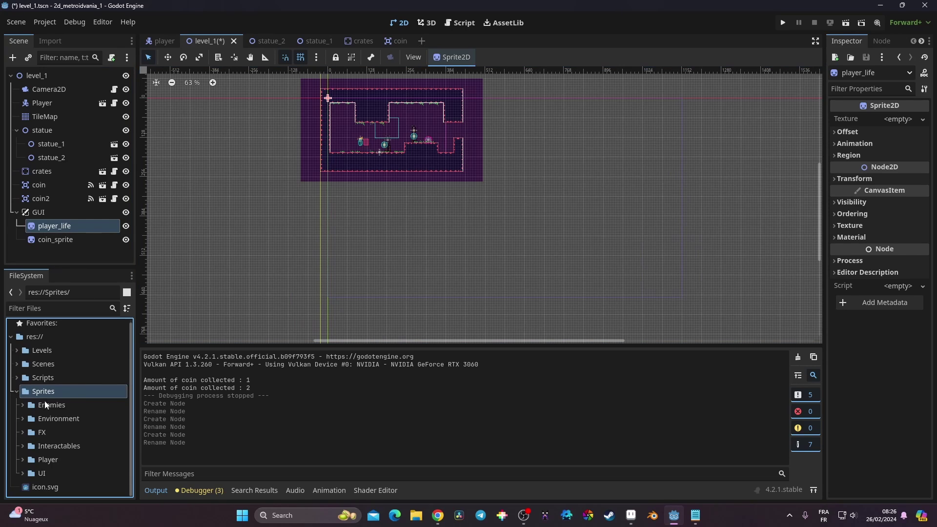
{"action": "left_click", "coordinate": [23, 473]}
{"action": "scroll", "coordinate": [64, 458], "scroll_direction": "down", "scroll_amount": 1}
{"action": "left_click", "coordinate": [59, 473]}
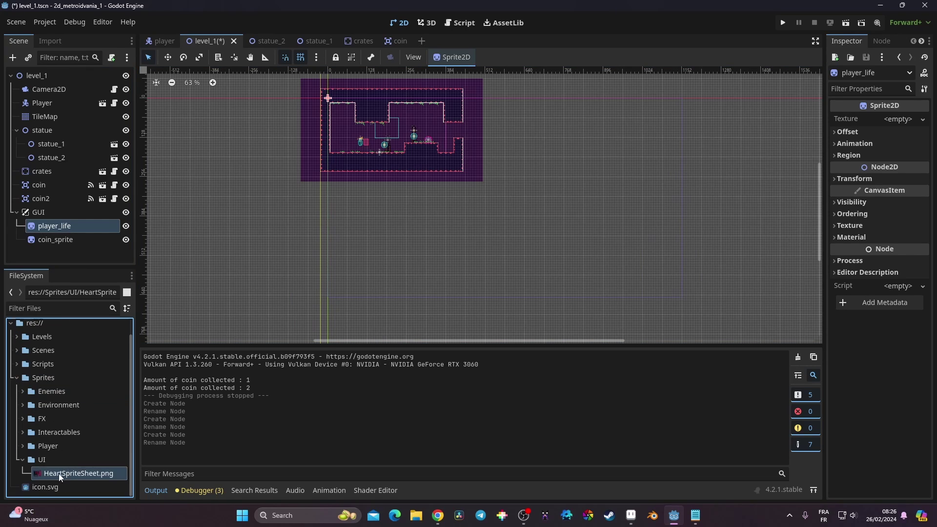
{"action": "left_click_drag", "start_coordinate": [69, 473], "coordinate": [904, 122]}
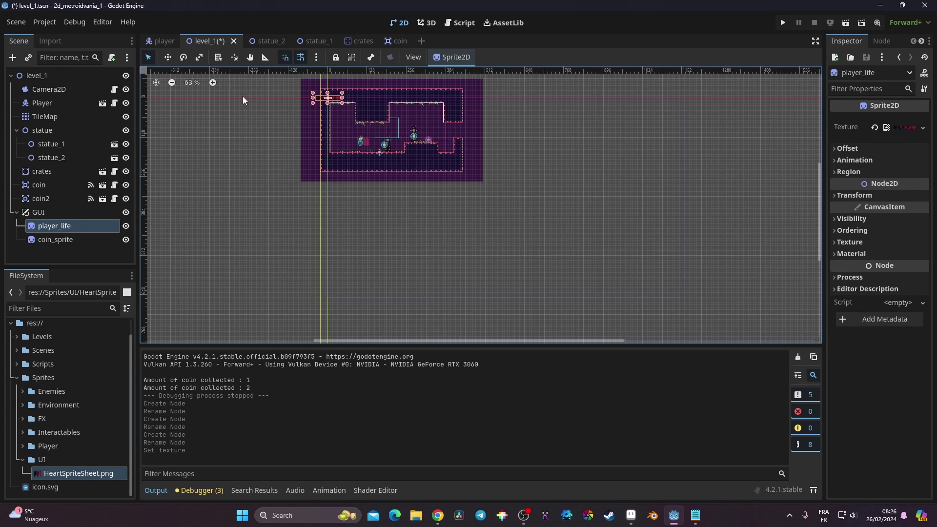
{"action": "scroll", "coordinate": [326, 100], "scroll_direction": "up", "scroll_amount": 8}
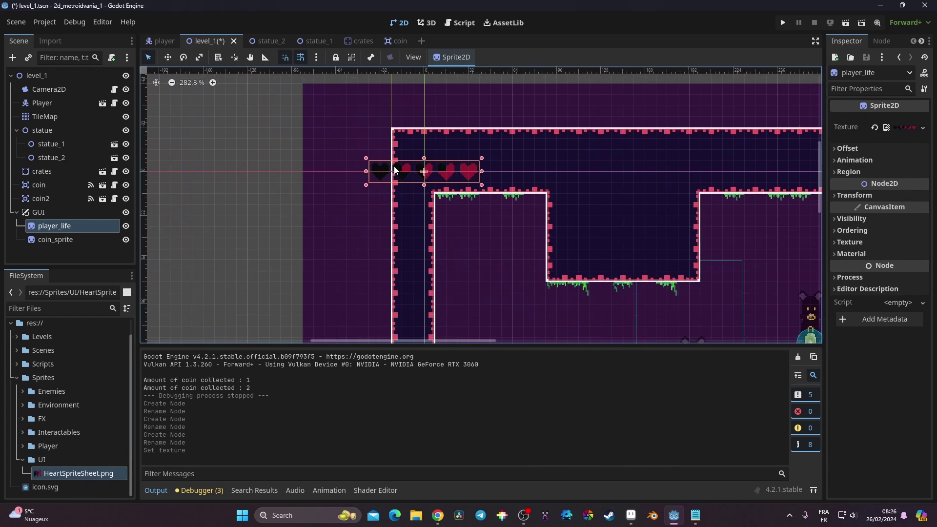
{"action": "scroll", "coordinate": [394, 167], "scroll_direction": "up", "scroll_amount": 1}
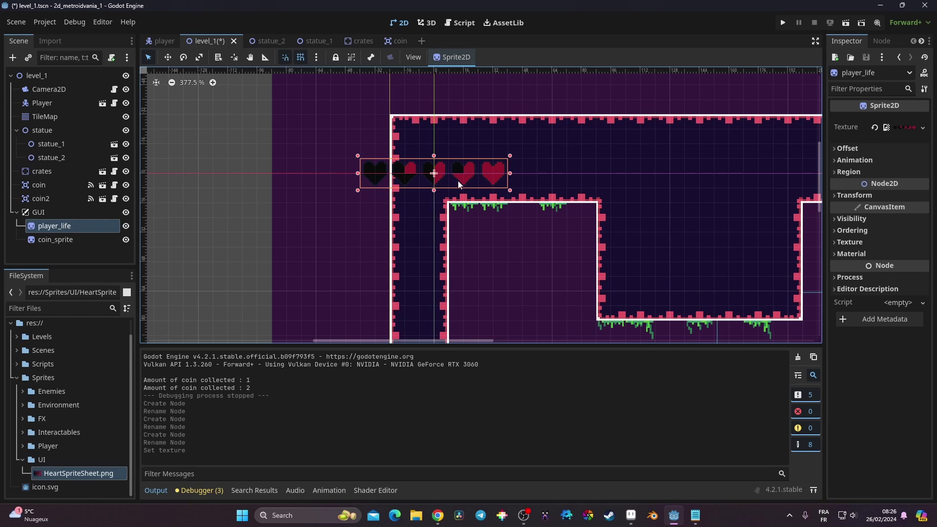
Step: Set player_life's Hframes to 5 and drag the single heart into the room
{"action": "left_click", "coordinate": [855, 160]}
{"action": "left_click", "coordinate": [900, 178]}
{"action": "type", "text": "5"}
{"action": "key", "text": "Return"}
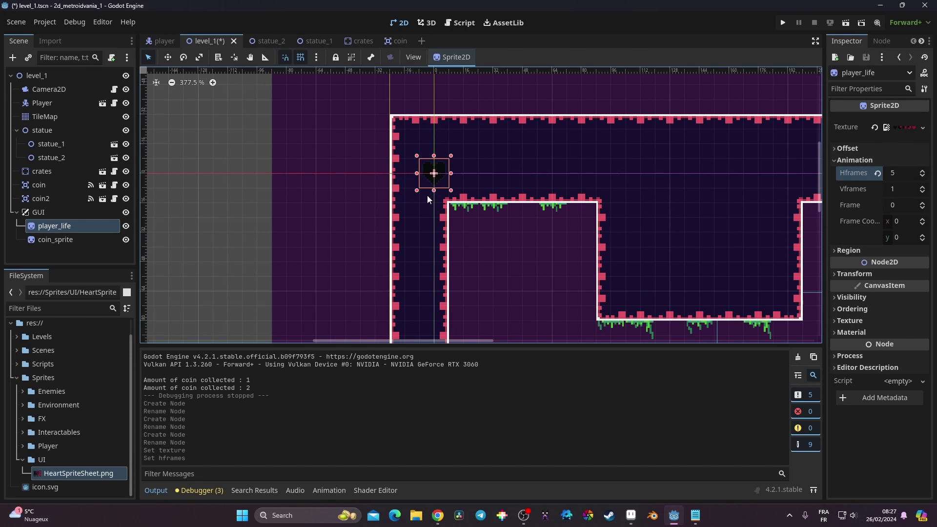
{"action": "left_click", "coordinate": [167, 57]}
{"action": "left_click_drag", "start_coordinate": [448, 174], "coordinate": [507, 217]}
Step: Scale the heart to 2 × 2, move it to (40, 32), and run the project
{"action": "left_click", "coordinate": [855, 274]}
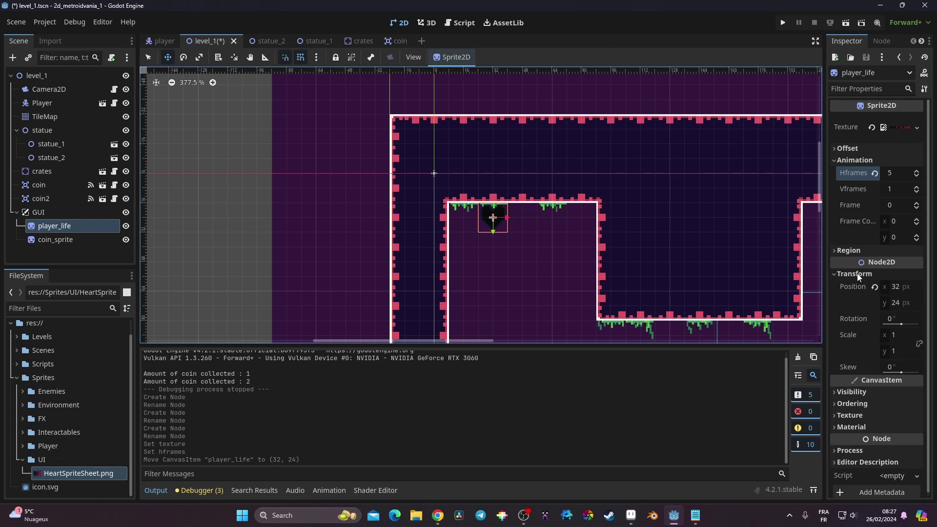
{"action": "left_click", "coordinate": [906, 340]}
{"action": "type", "text": "2"}
{"action": "key", "text": "Return"}
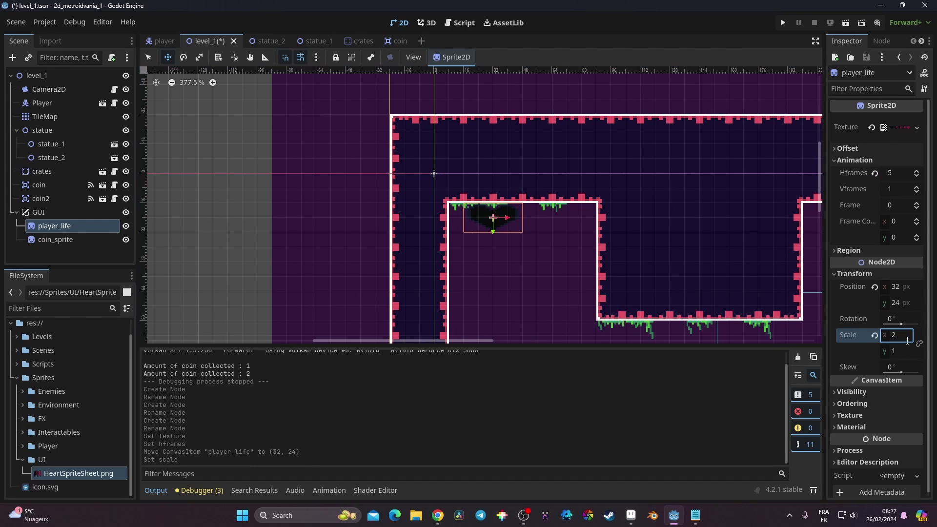
{"action": "left_click", "coordinate": [906, 348]}
{"action": "type", "text": "2"}
{"action": "key", "text": "Return"}
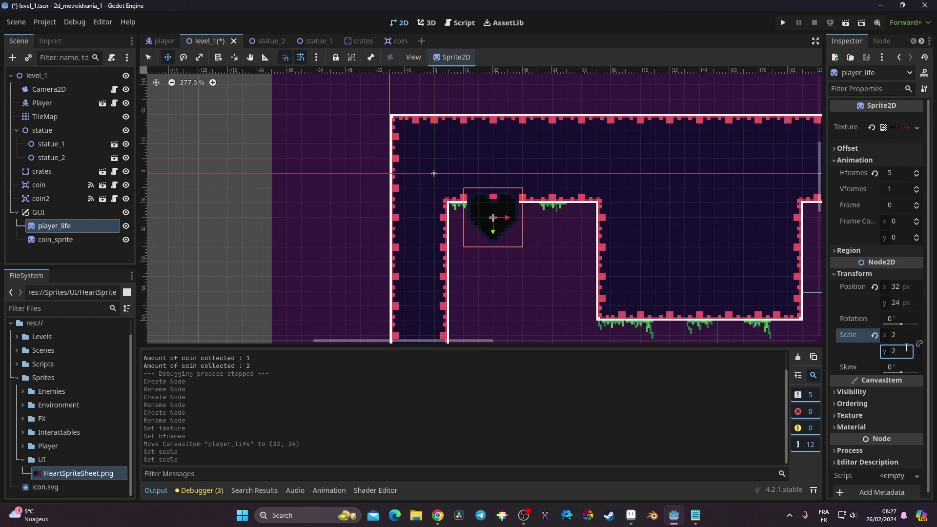
{"action": "left_click_drag", "start_coordinate": [494, 231], "coordinate": [509, 245]}
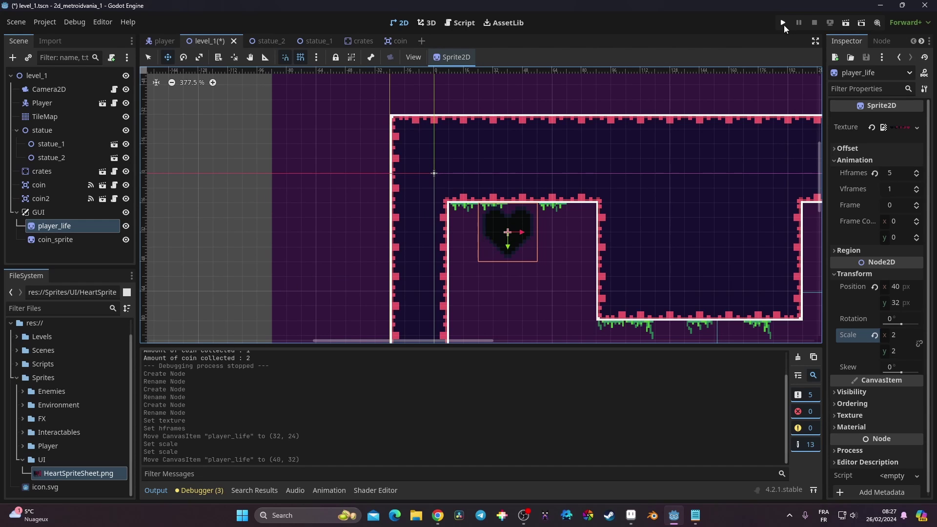
{"action": "left_click", "coordinate": [780, 23]}
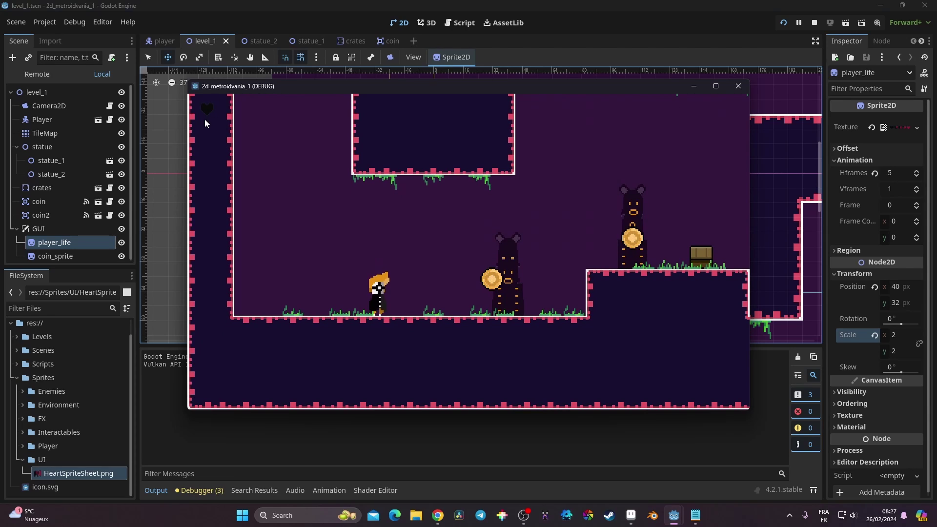
Step: Close the game window after checking the heart, then select coin_sprite
{"action": "left_click", "coordinate": [739, 86]}
{"action": "left_click", "coordinate": [74, 240]}
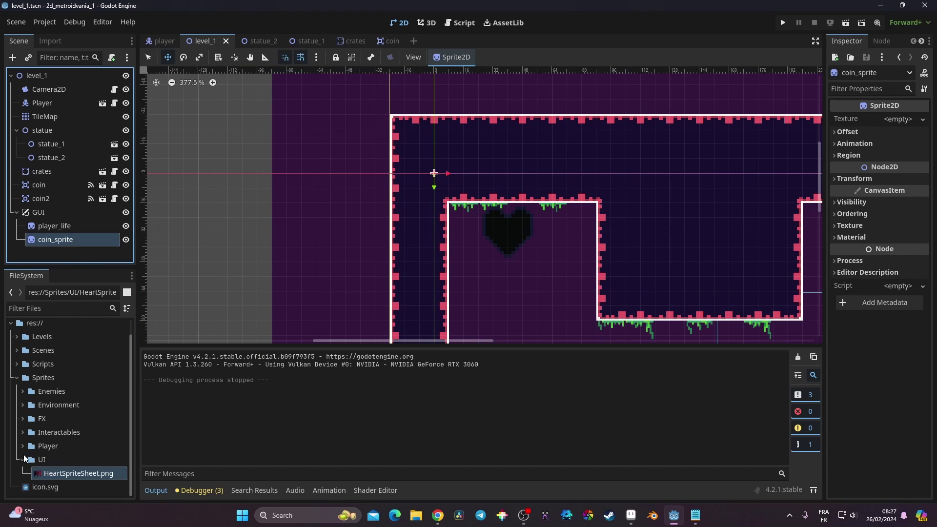
Step: Assign Sprites/Interactables/coin.png to coin_sprite and set its Hframes to 12
{"action": "left_click", "coordinate": [23, 432]}
{"action": "scroll", "coordinate": [58, 405], "scroll_direction": "down", "scroll_amount": 3}
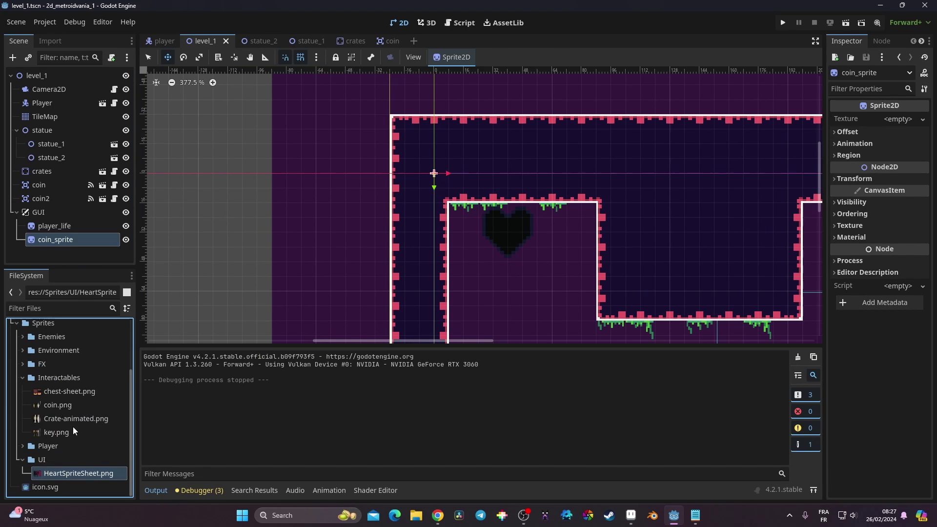
{"action": "left_click", "coordinate": [59, 405]}
{"action": "left_click_drag", "start_coordinate": [37, 411], "coordinate": [892, 119]}
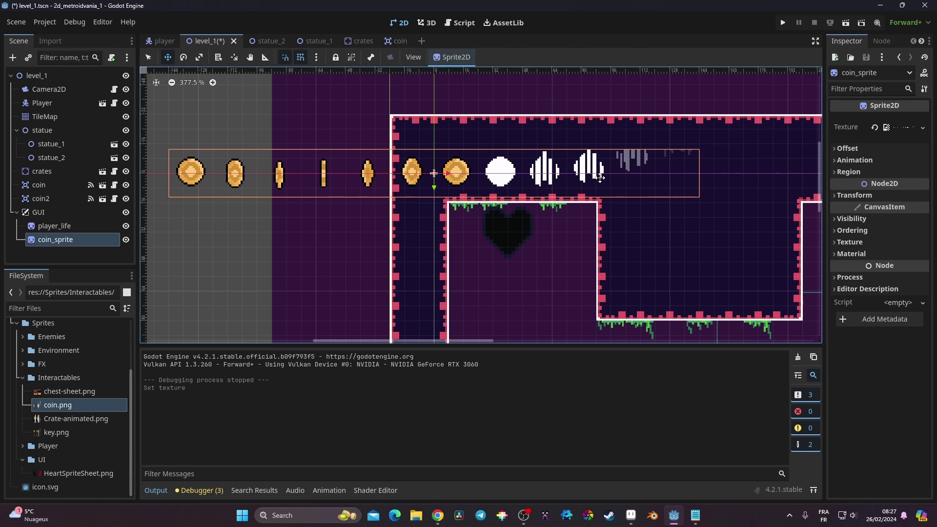
{"action": "left_click", "coordinate": [875, 160]}
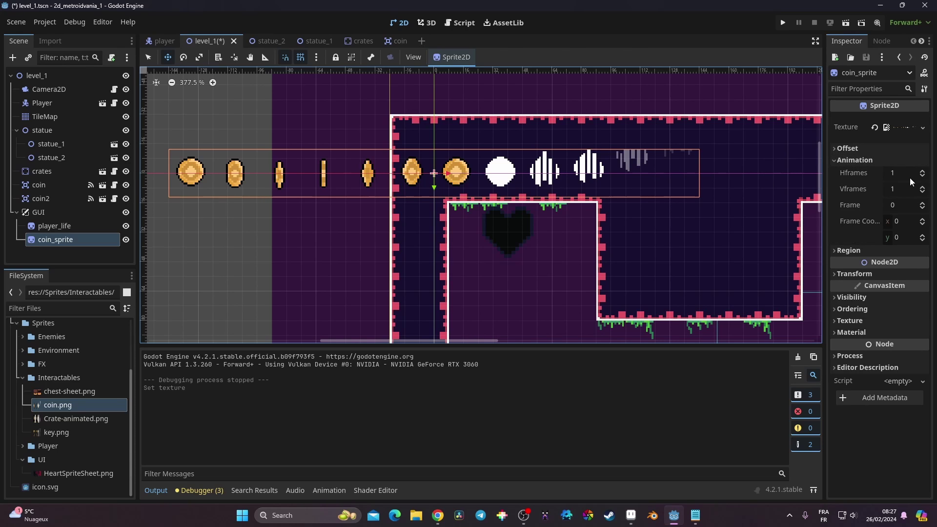
{"action": "left_click", "coordinate": [896, 174]}
{"action": "type", "text": "12"}
{"action": "key", "text": "Return"}
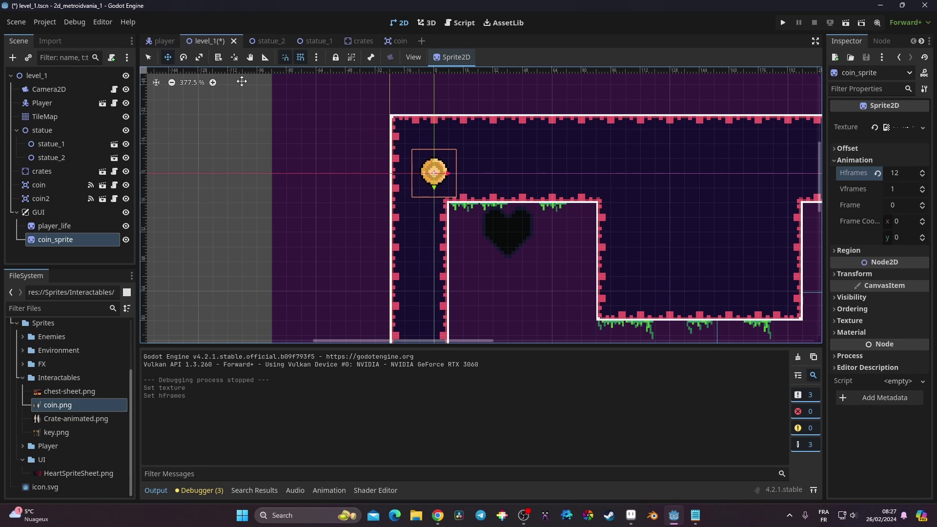
Step: Move the coin to (40, 80), scale it to 2 × 2, and run the game
{"action": "left_click_drag", "start_coordinate": [471, 187], "coordinate": [533, 327]}
{"action": "scroll", "coordinate": [534, 235], "scroll_direction": "down", "scroll_amount": 4}
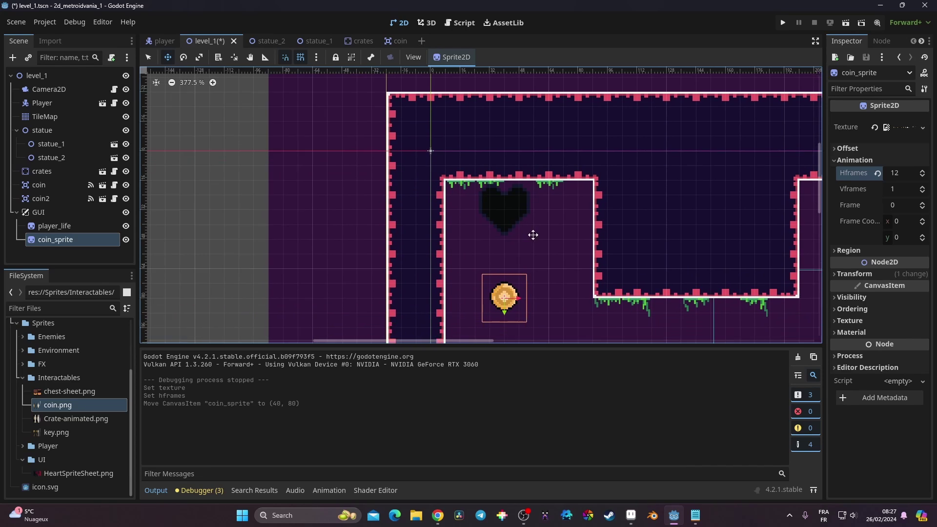
{"action": "scroll", "coordinate": [450, 170], "scroll_direction": "up", "scroll_amount": 1}
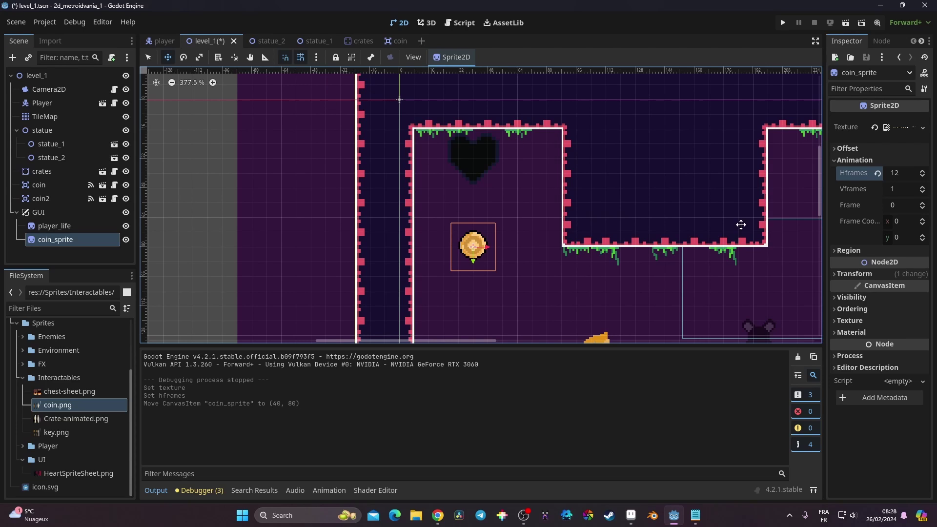
{"action": "mouse_move", "coordinate": [459, 258]}
{"action": "left_mouse_down"}
{"action": "mouse_move", "coordinate": [462, 223]}
{"action": "mouse_move", "coordinate": [461, 258]}
{"action": "left_mouse_up"}
{"action": "left_click", "coordinate": [858, 274]}
{"action": "left_click", "coordinate": [906, 334]}
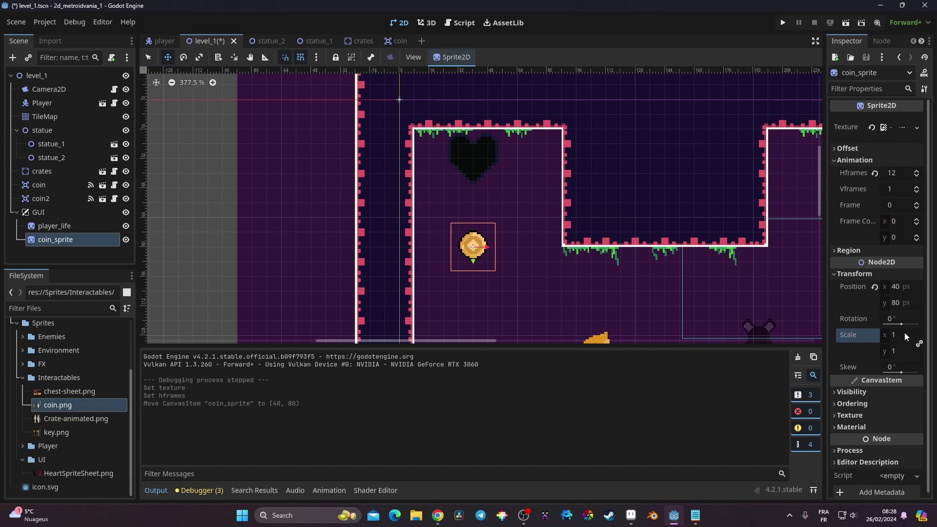
{"action": "key", "text": "Return"}
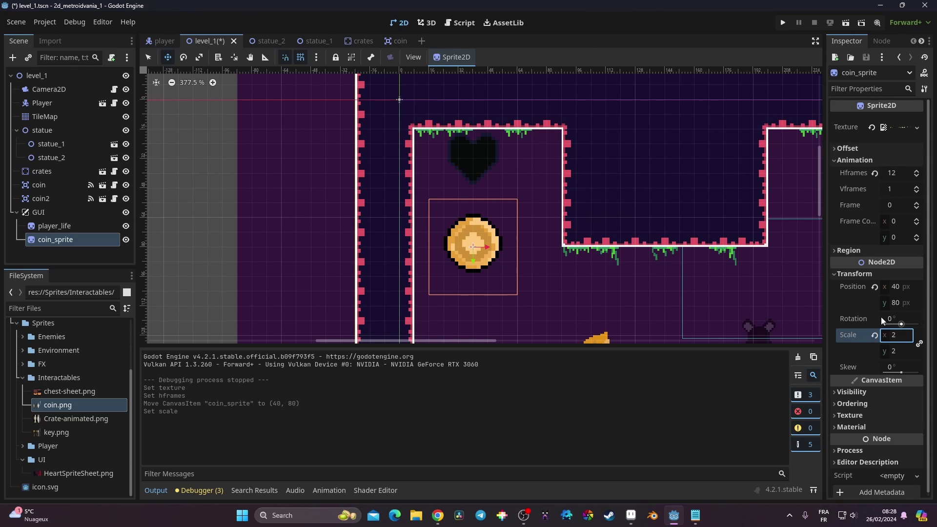
{"action": "left_click", "coordinate": [784, 23]}
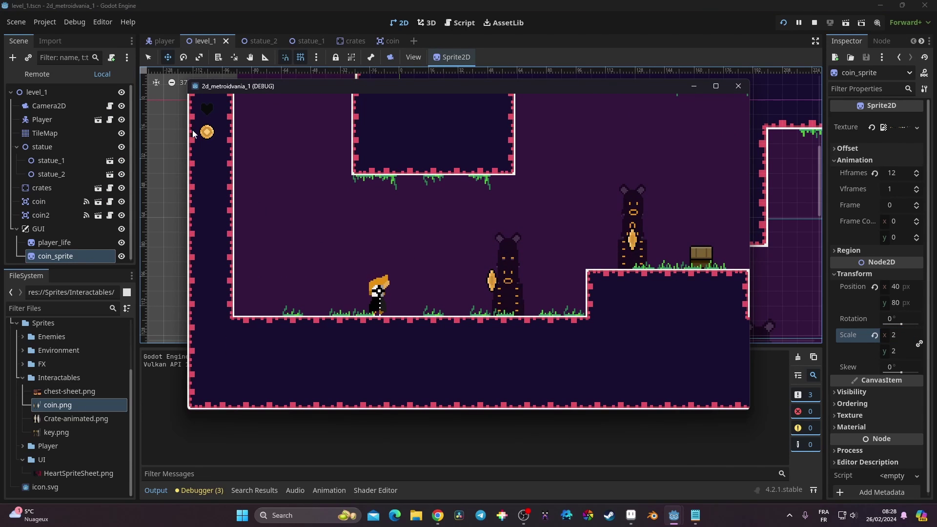
Step: Close the game window after checking the coin, then select the GUI node
{"action": "left_click", "coordinate": [738, 86]}
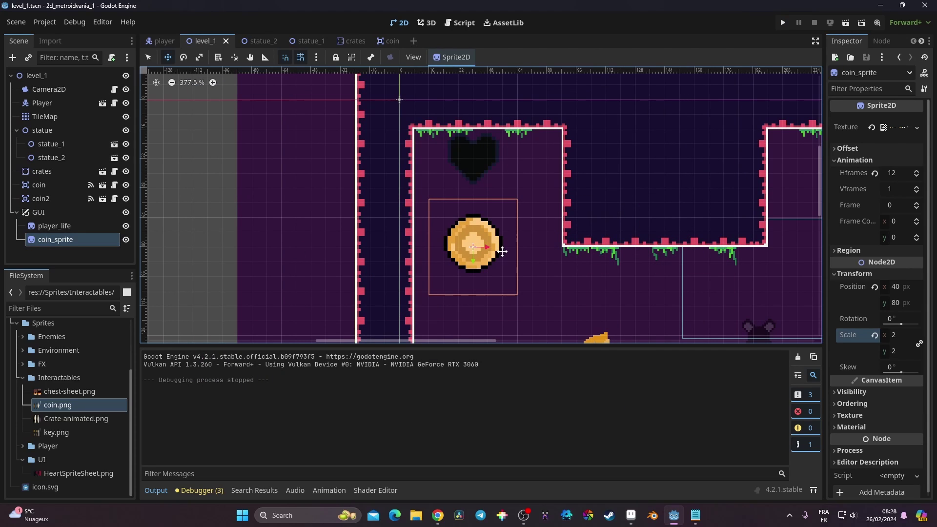
{"action": "left_click", "coordinate": [61, 212]}
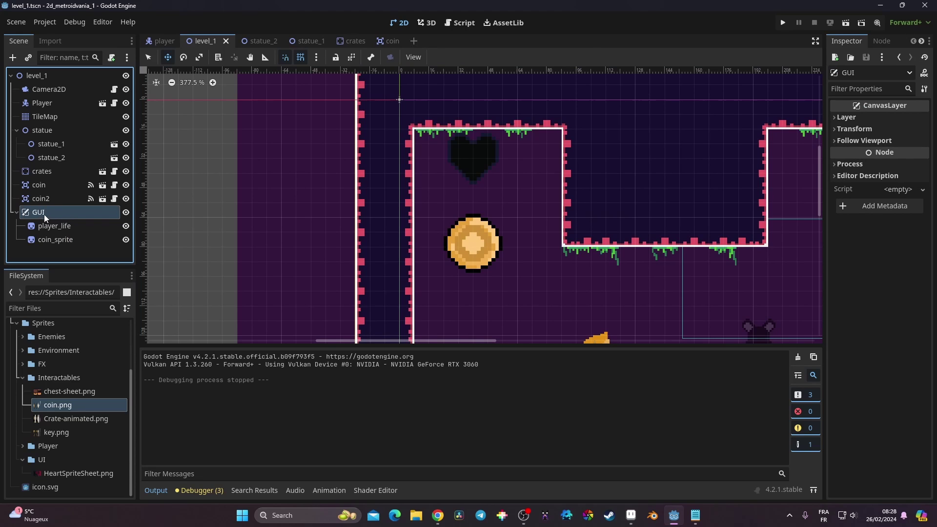
Step: Create a Label child under GUI and rename it coin_number
{"action": "left_click", "coordinate": [12, 58]}
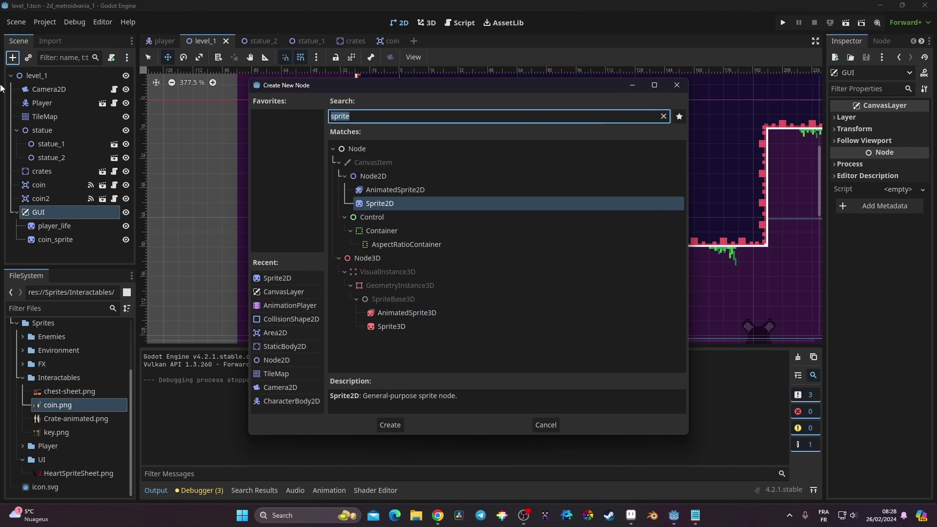
{"action": "type", "text": "label"}
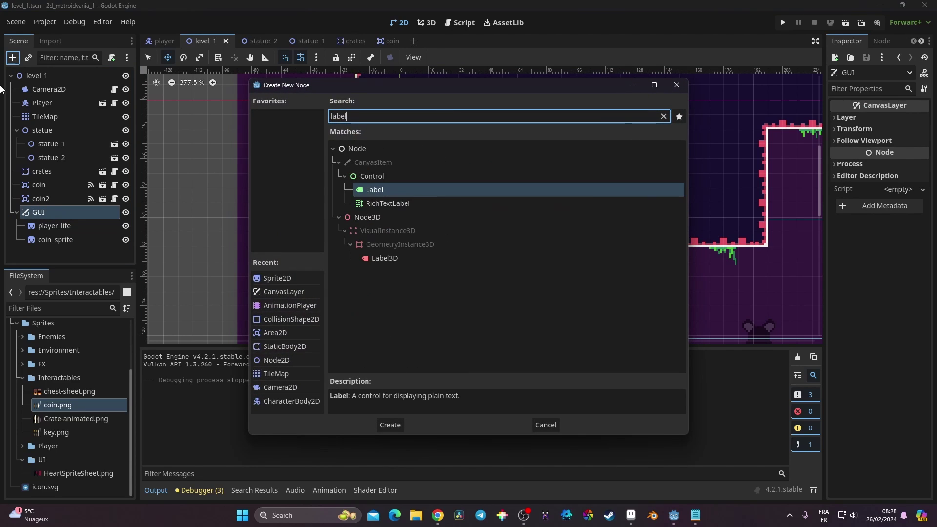
{"action": "left_click", "coordinate": [386, 423]}
{"action": "double_click", "coordinate": [53, 255]}
{"action": "type", "text": "coin_number"}
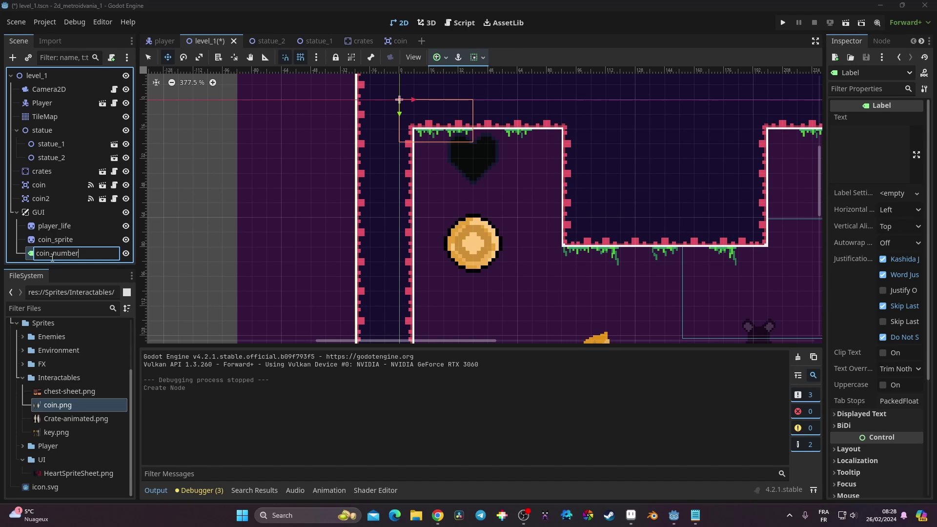
{"action": "key", "text": "Return"}
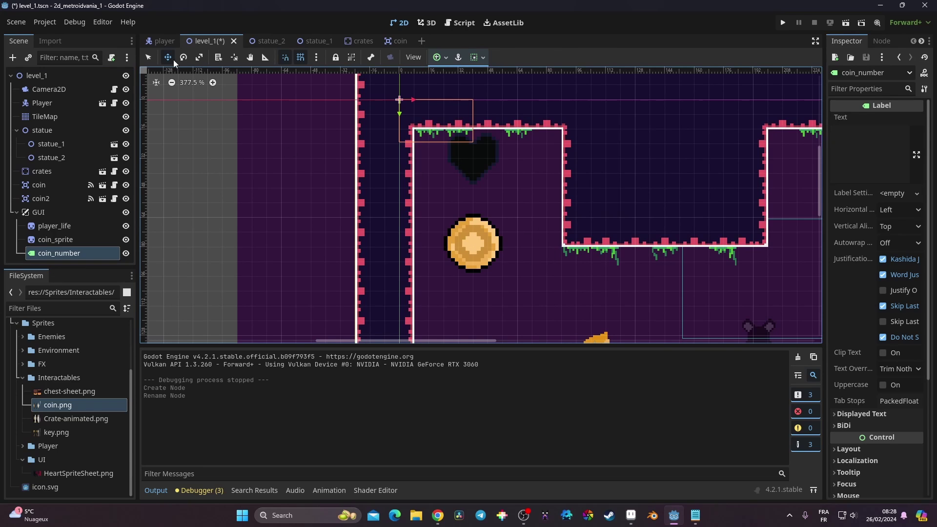
Step: Place coin_number at (74, 64) showing text 0, then test-run and close the game
{"action": "left_click_drag", "start_coordinate": [443, 118], "coordinate": [580, 240]}
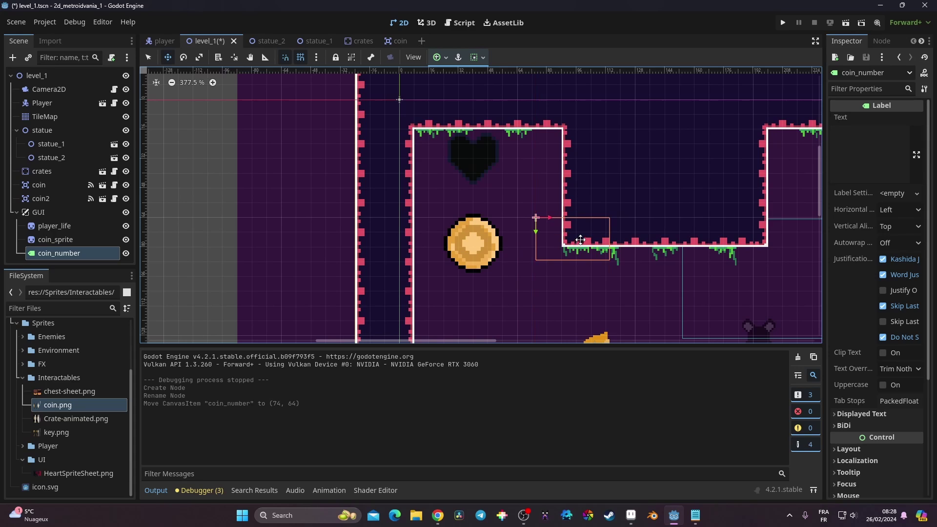
{"action": "left_click", "coordinate": [864, 138]}
{"action": "type", "text": "0"}
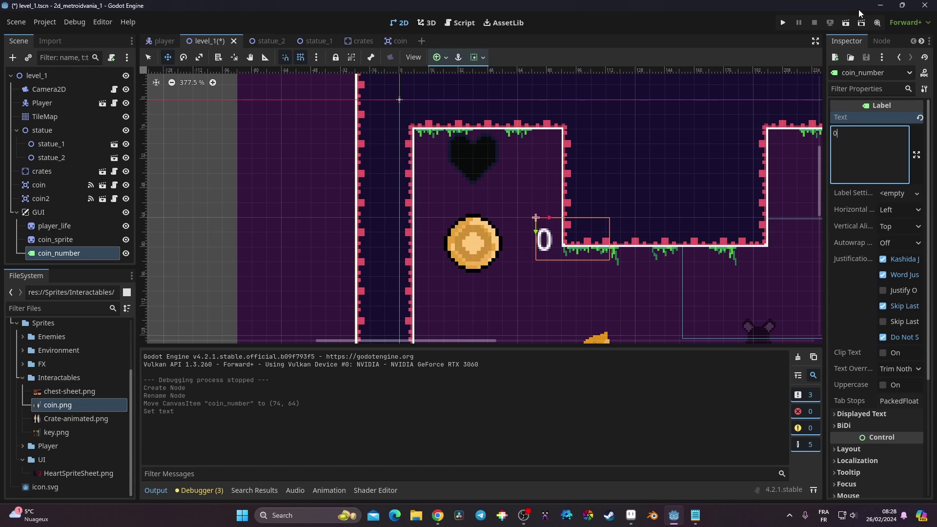
{"action": "left_click", "coordinate": [783, 23]}
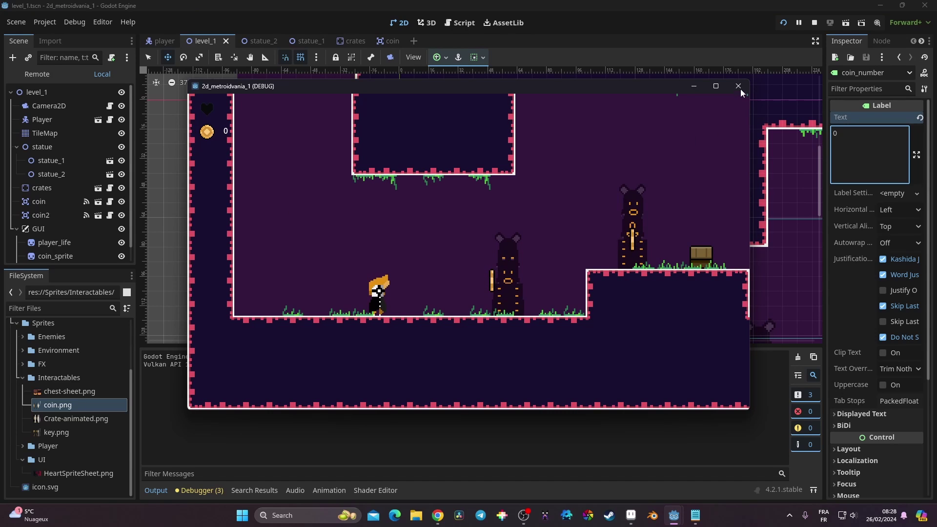
{"action": "left_click", "coordinate": [738, 87]}
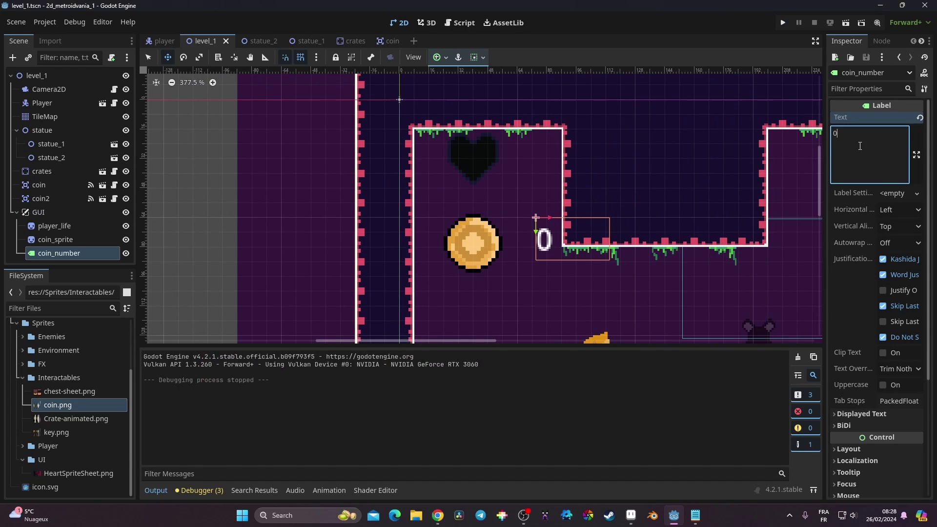
Step: Set the coin_number label's Theme Overrides font size to 32 px
{"action": "scroll", "coordinate": [897, 393], "scroll_direction": "down", "scroll_amount": 4}
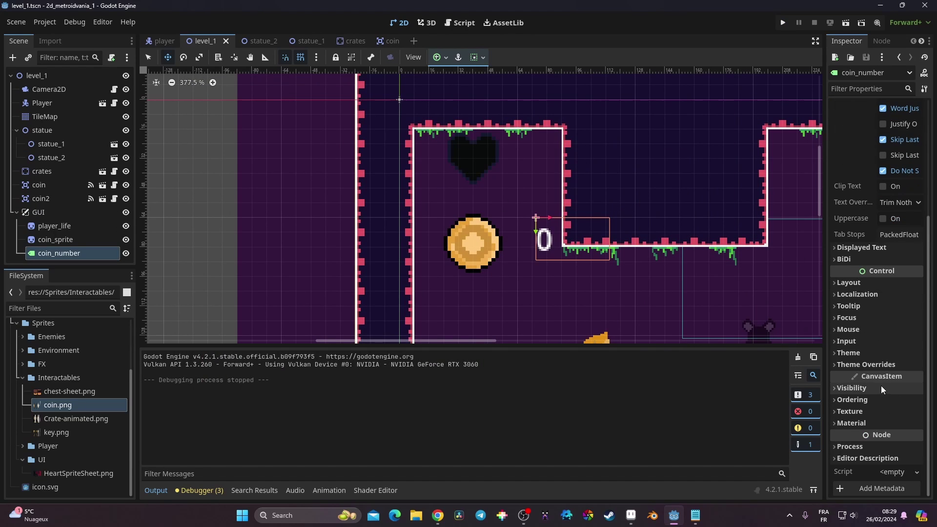
{"action": "left_click", "coordinate": [867, 364]}
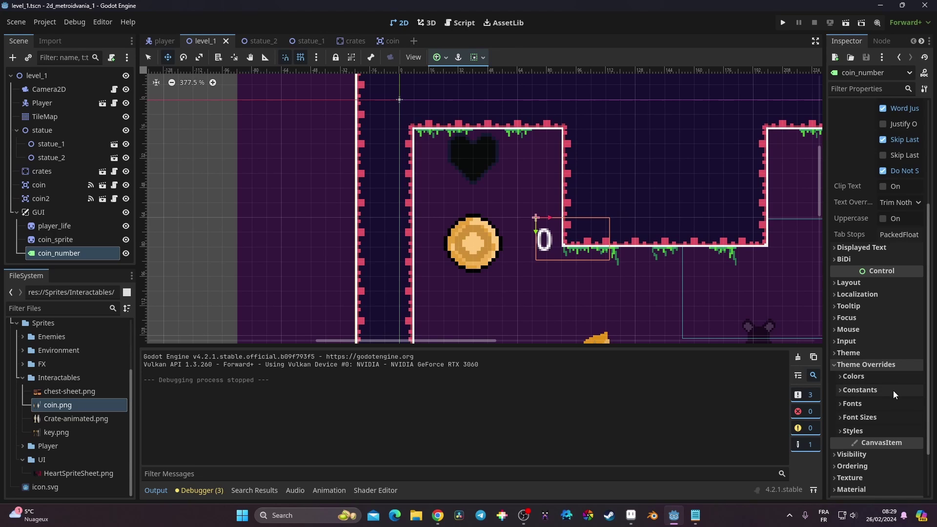
{"action": "left_click", "coordinate": [871, 419]}
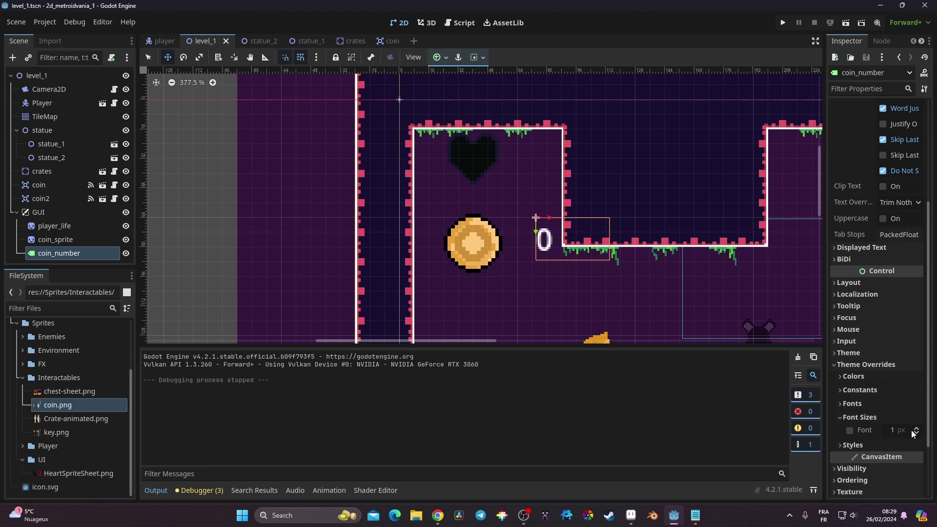
{"action": "left_click", "coordinate": [908, 431]}
{"action": "type", "text": "16"}
{"action": "key", "text": "Return"}
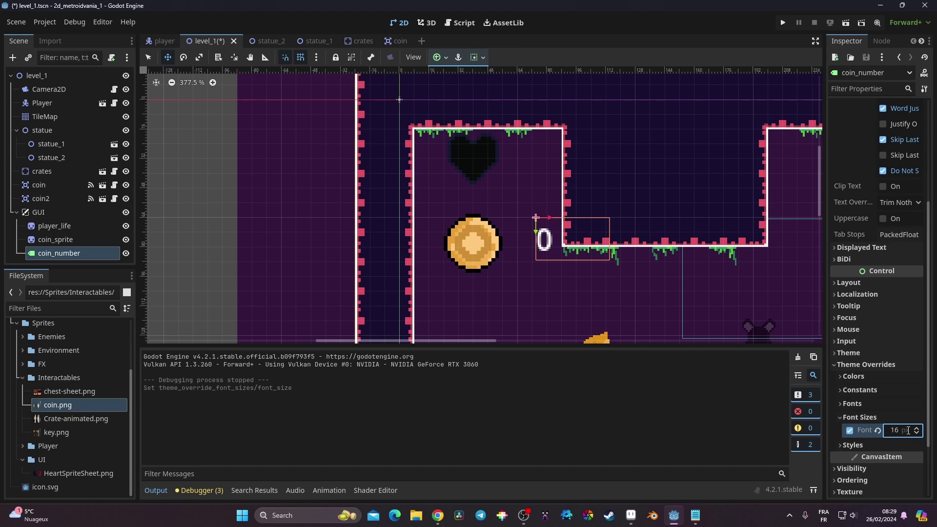
{"action": "double_click", "coordinate": [908, 431]}
{"action": "type", "text": "32"}
{"action": "key", "text": "Return"}
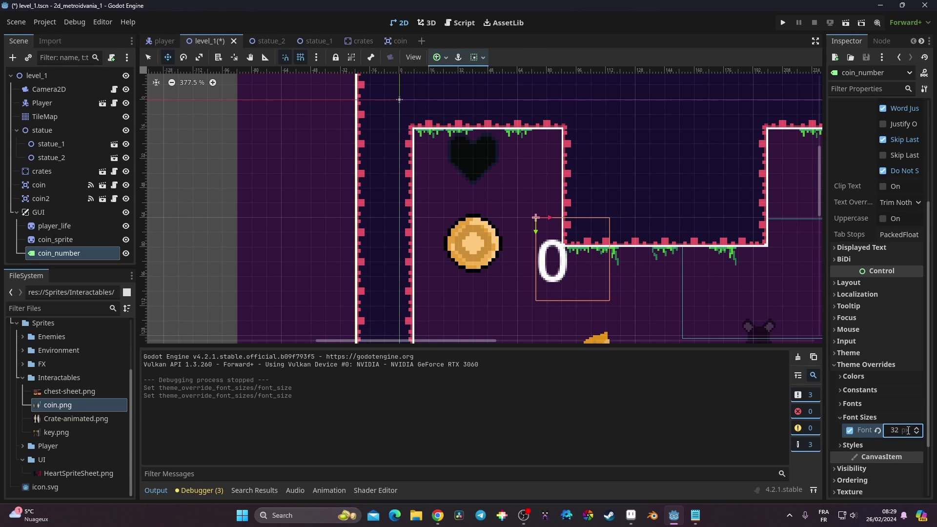
Step: Move the label up beside the coin, then test-run the level and close it
{"action": "left_click_drag", "start_coordinate": [562, 279], "coordinate": [572, 260]}
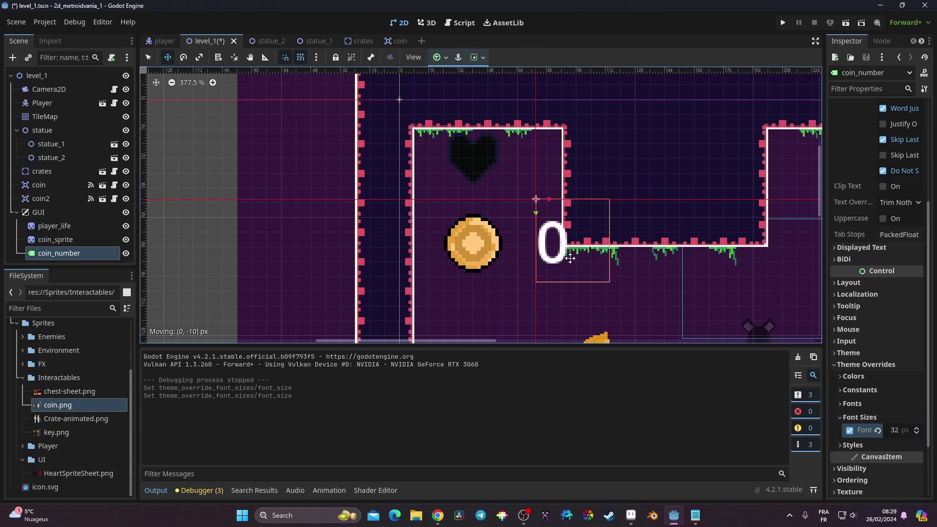
{"action": "left_click", "coordinate": [782, 23]}
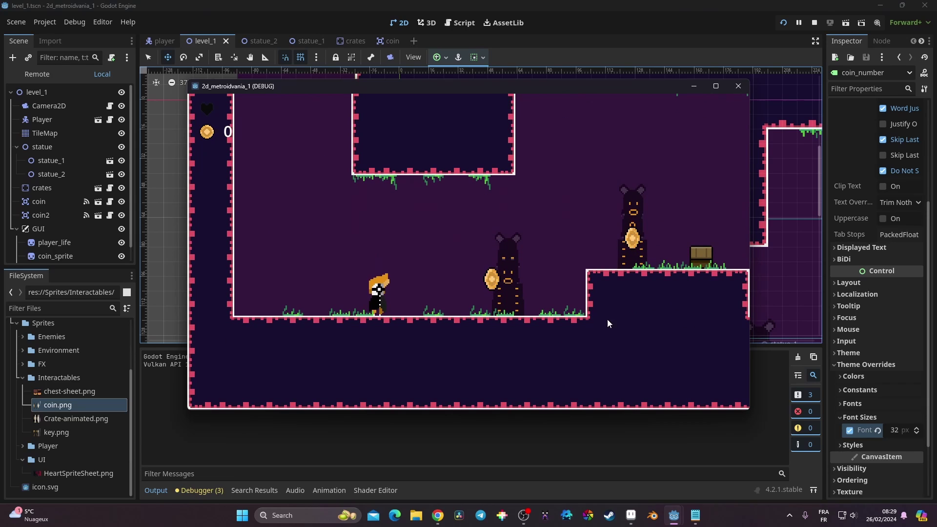
{"action": "left_click", "coordinate": [738, 86]}
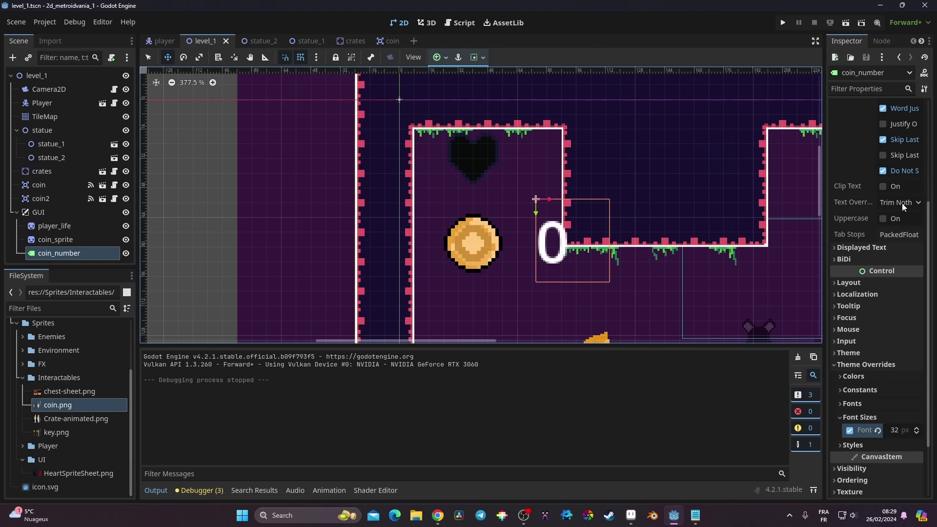
Step: Clear the label's placeholder '0' text and select the GUI node
{"action": "scroll", "coordinate": [902, 203], "scroll_direction": "up", "scroll_amount": 5}
{"action": "double_click", "coordinate": [837, 133]}
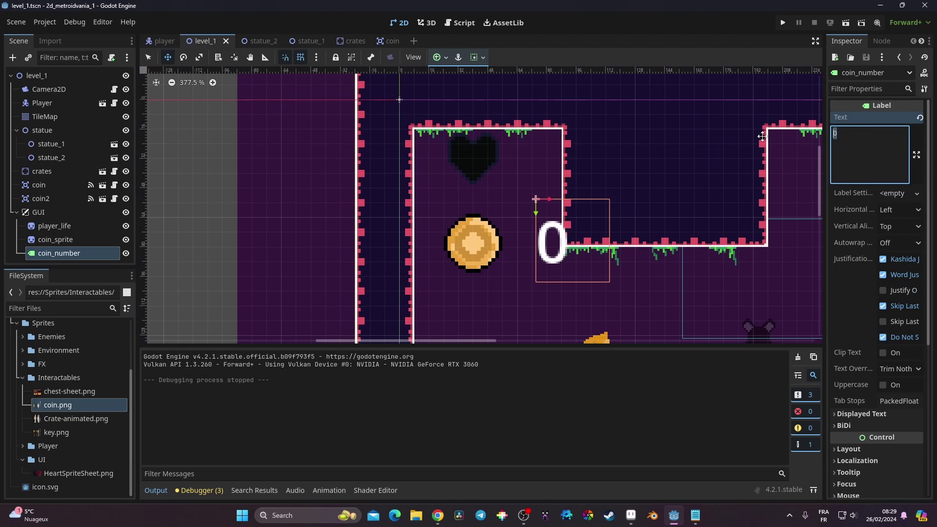
{"action": "key", "text": "BackSpace"}
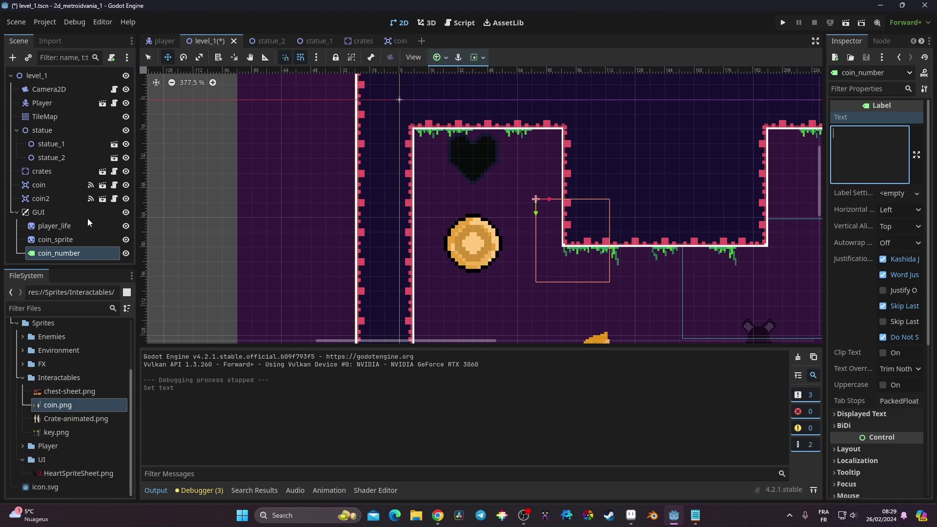
{"action": "left_click", "coordinate": [70, 214]}
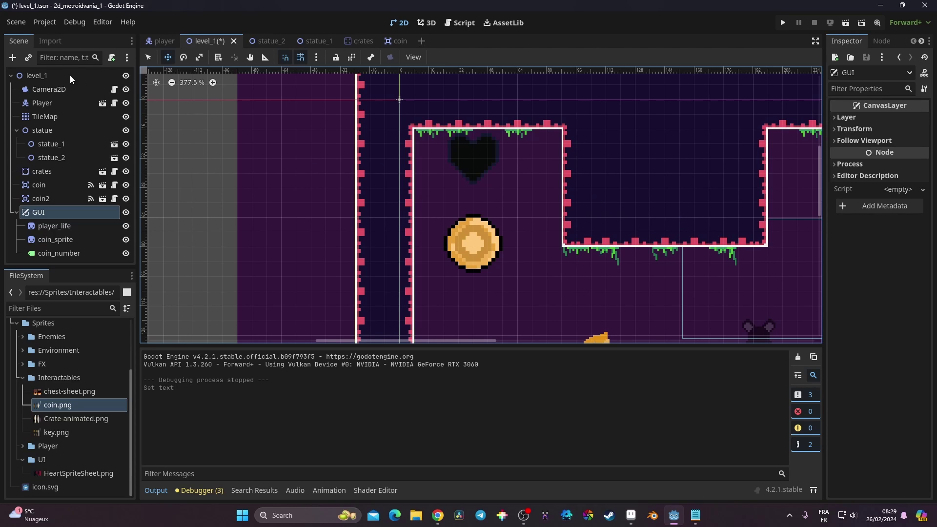
Step: Start attaching a script to GUI and browse to the res://Scripts folder
{"action": "left_click", "coordinate": [24, 212]}
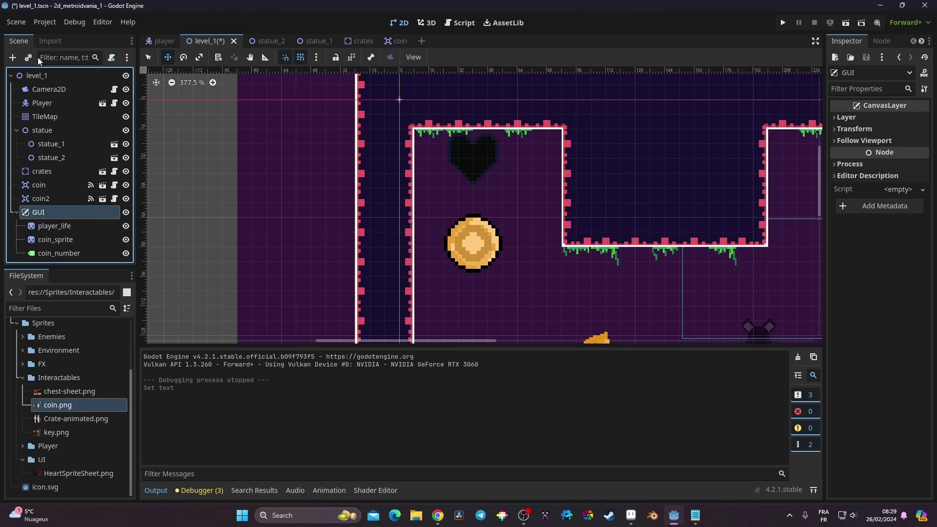
{"action": "left_click", "coordinate": [111, 58]}
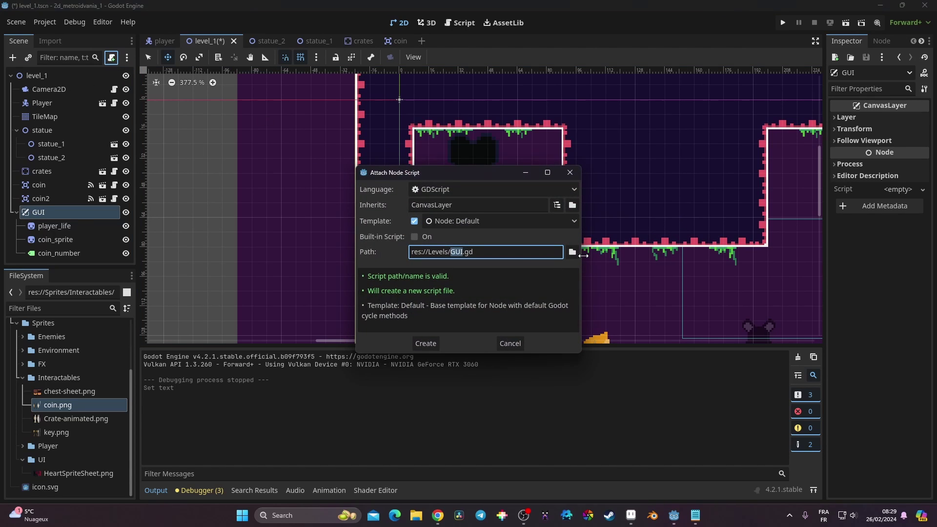
{"action": "left_click", "coordinate": [572, 252]}
{"action": "left_click", "coordinate": [244, 101]}
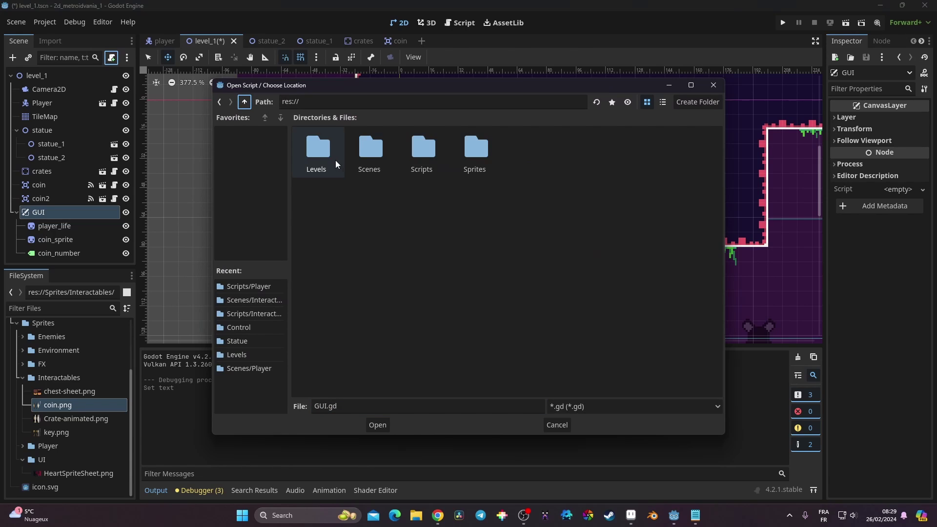
{"action": "double_click", "coordinate": [421, 149]}
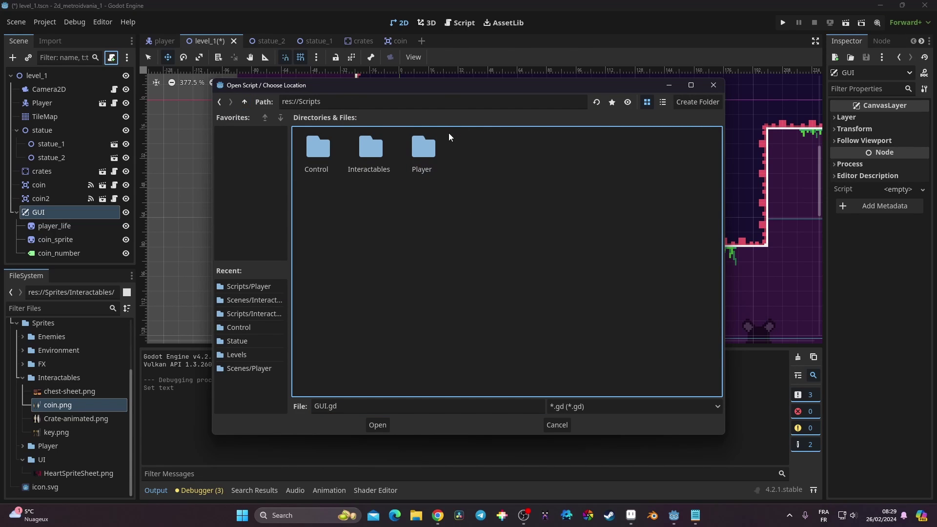
Step: Create a 'UI' folder inside Scripts and create GUI.gd there
{"action": "left_click", "coordinate": [698, 102]}
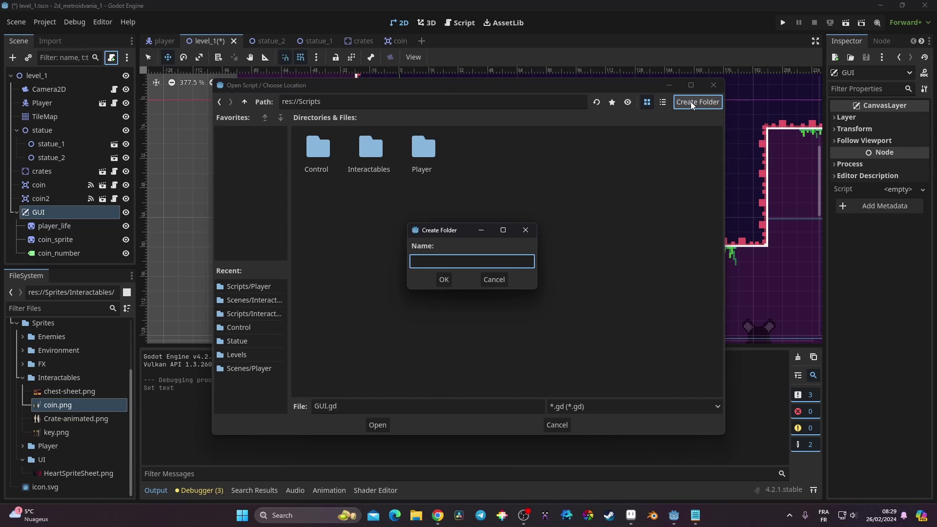
{"action": "type", "text": "UI"}
{"action": "left_click", "coordinate": [444, 280]}
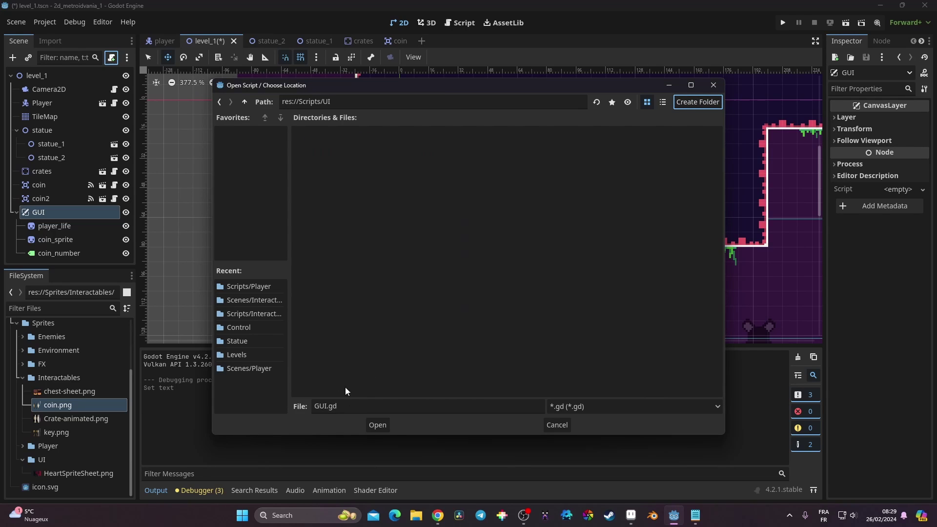
{"action": "left_click", "coordinate": [377, 425]}
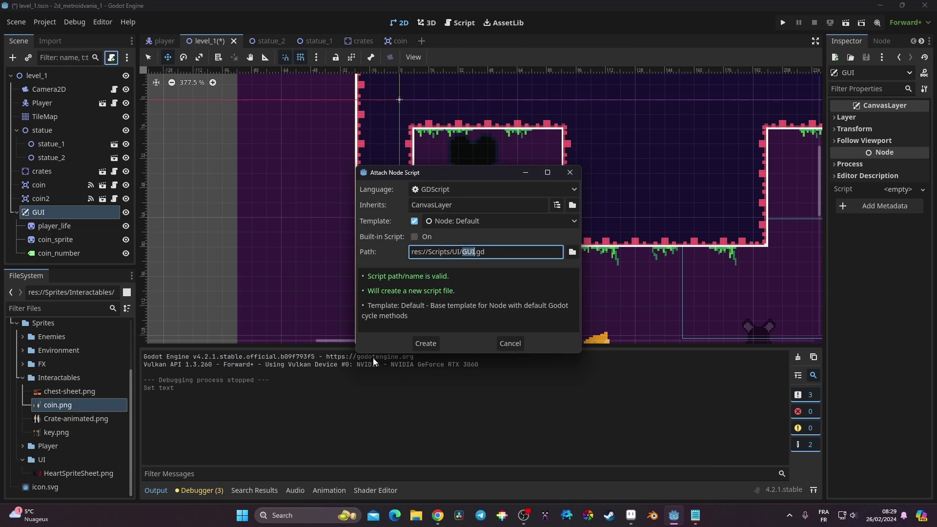
{"action": "left_click", "coordinate": [431, 342]}
{"action": "left_click", "coordinate": [347, 90]}
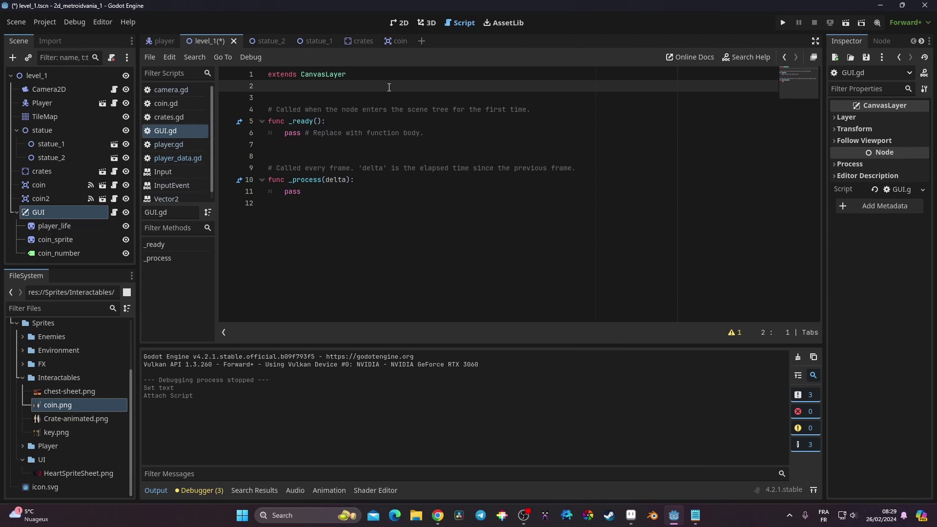
Step: Add a blank line after extends CanvasLayer and replace _process's pass with $coin_number.text
{"action": "key", "text": "Return"}
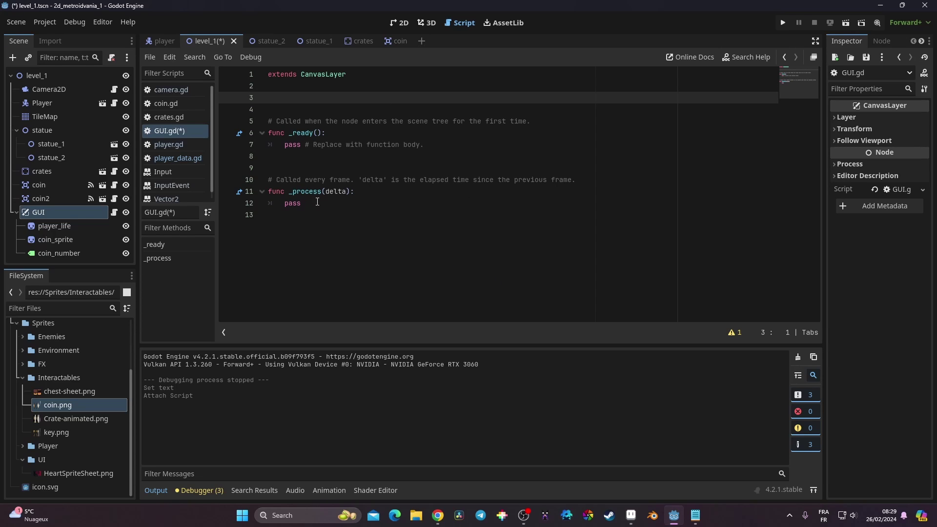
{"action": "left_click", "coordinate": [354, 205]}
{"action": "key", "text": "BackSpace"}
{"action": "key", "text": "BackSpace"}
{"action": "key", "text": "BackSpace"}
{"action": "key", "text": "BackSpace"}
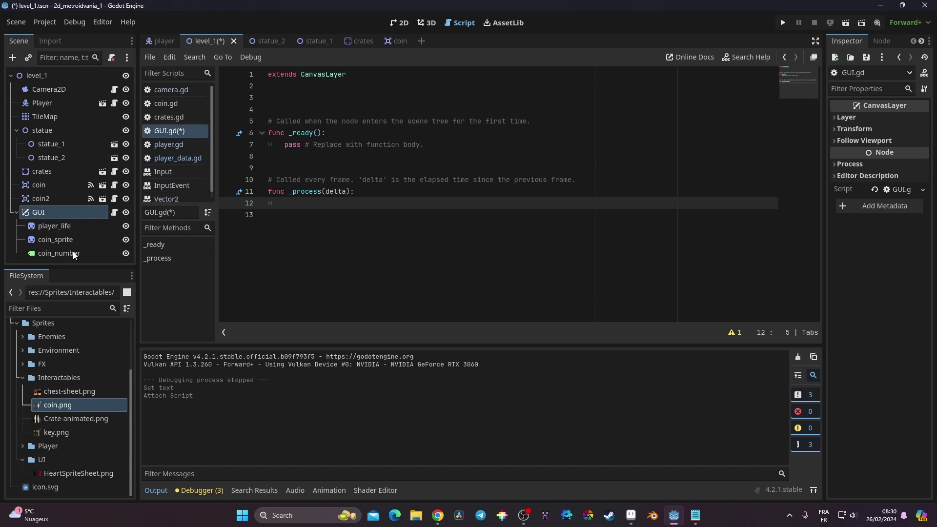
{"action": "type", "text": "$coin"}
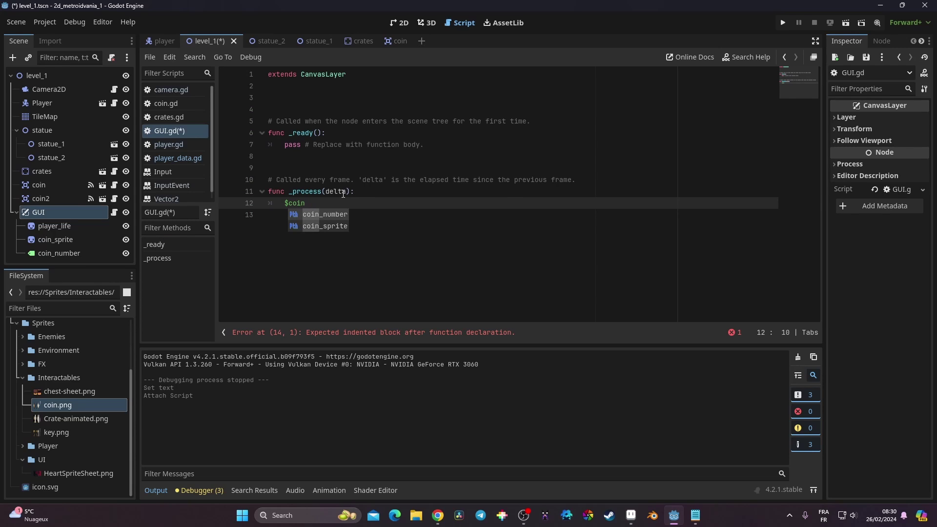
{"action": "key", "text": "Return"}
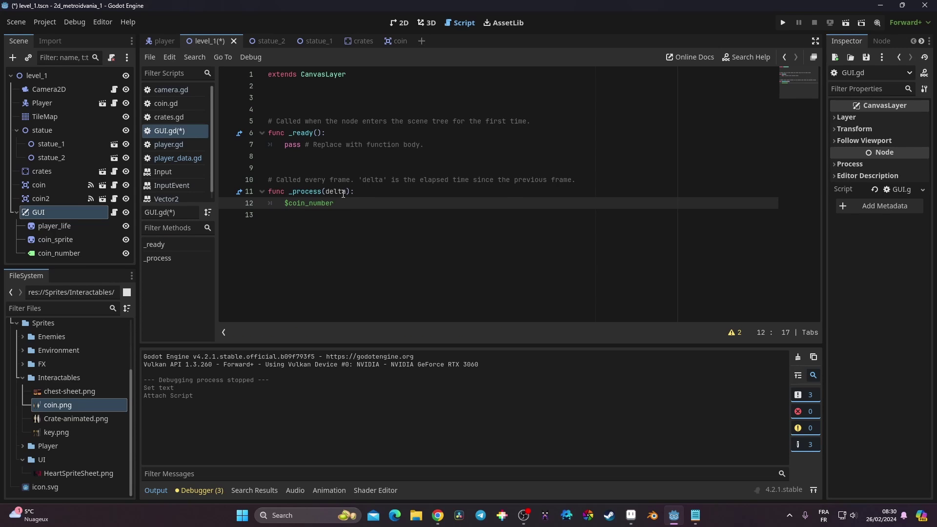
{"action": "type", "text": ".text"}
{"action": "left_click", "coordinate": [70, 257]}
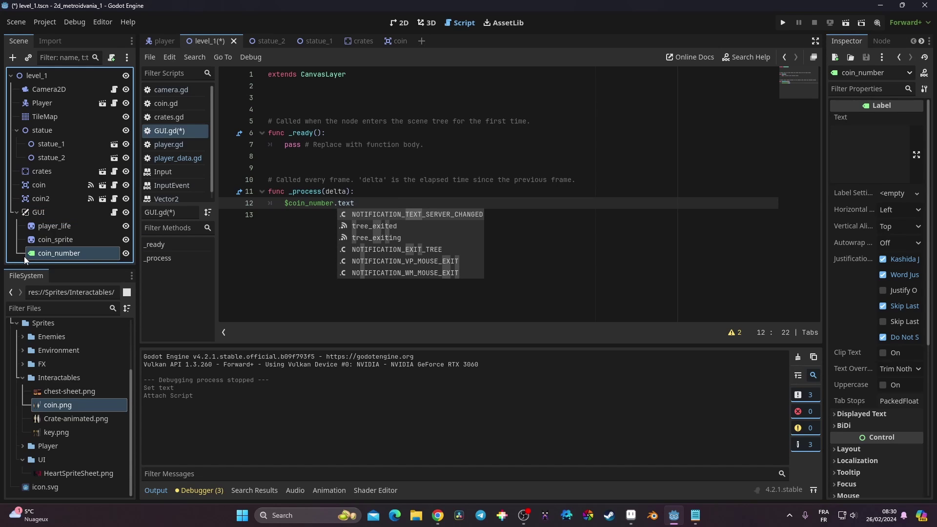